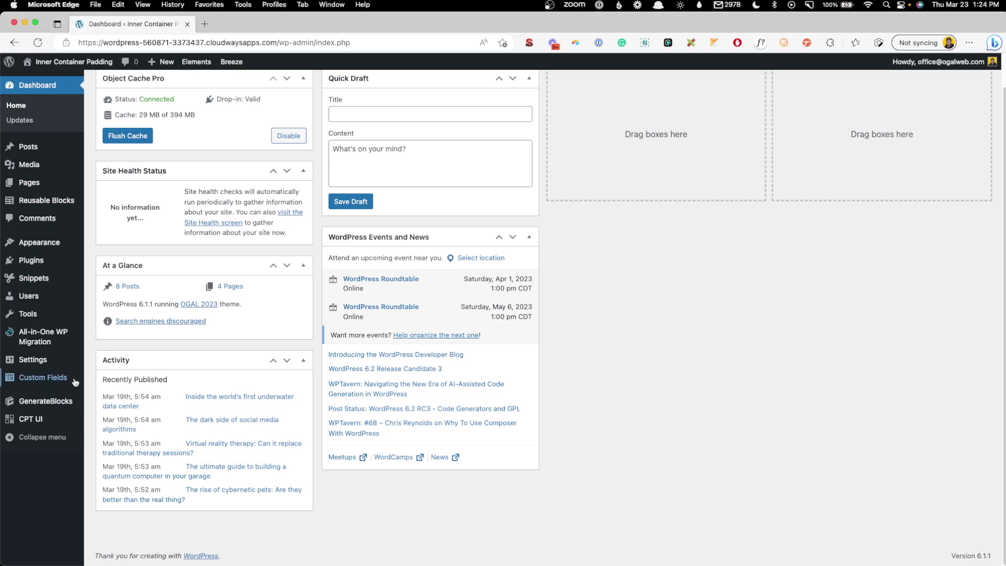
Start a new custom post type with slug faq, plural label FAQS and singular label FAQ
{"action": "mouse_move", "coordinate": [74, 383]}
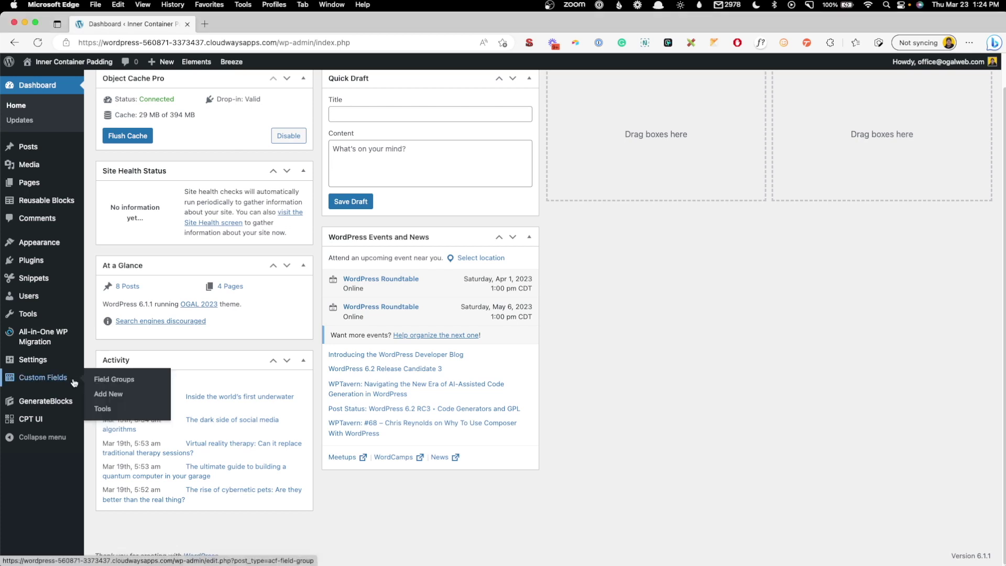
{"action": "mouse_move", "coordinate": [57, 425]}
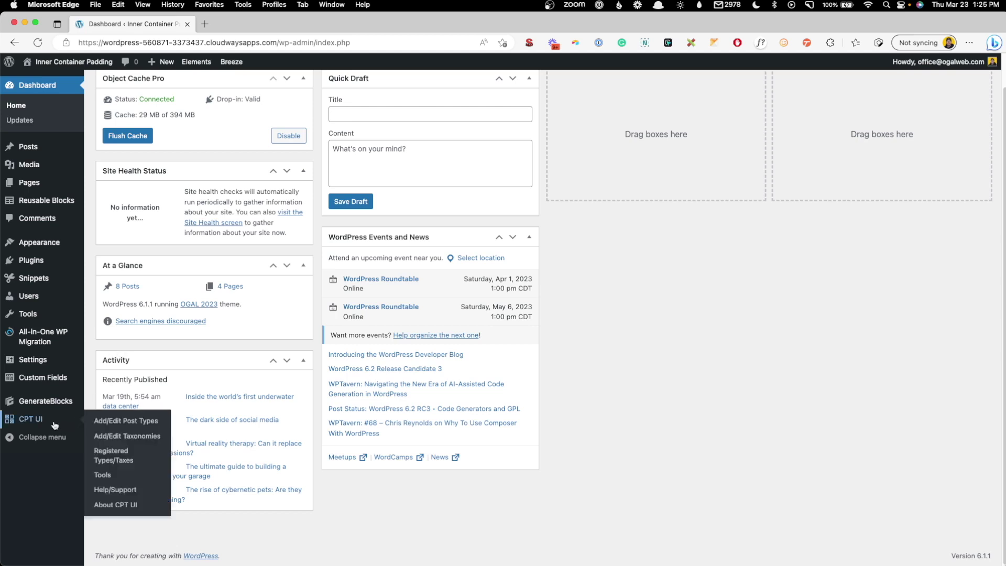
{"action": "left_click", "coordinate": [132, 424]}
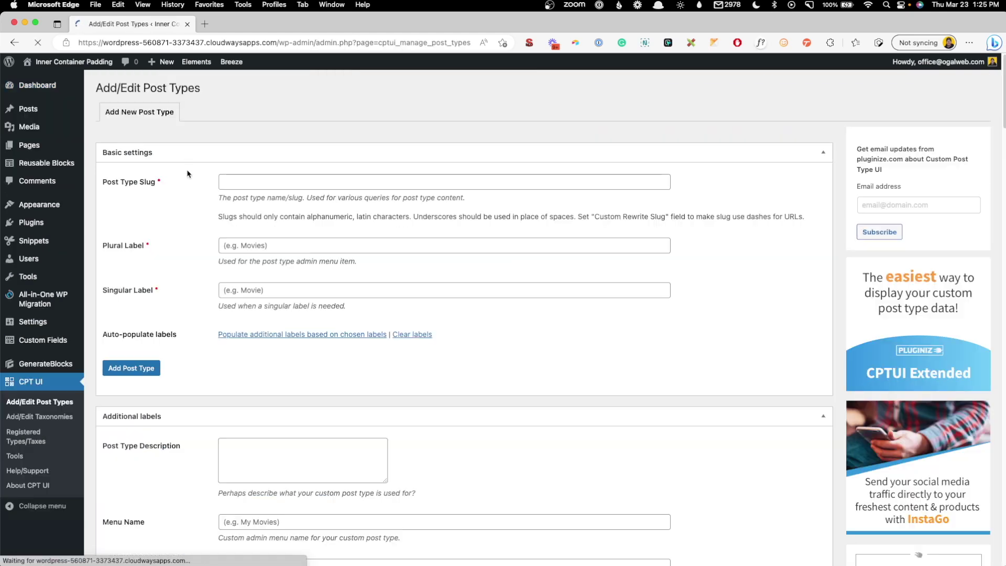
{"action": "left_click", "coordinate": [229, 183]}
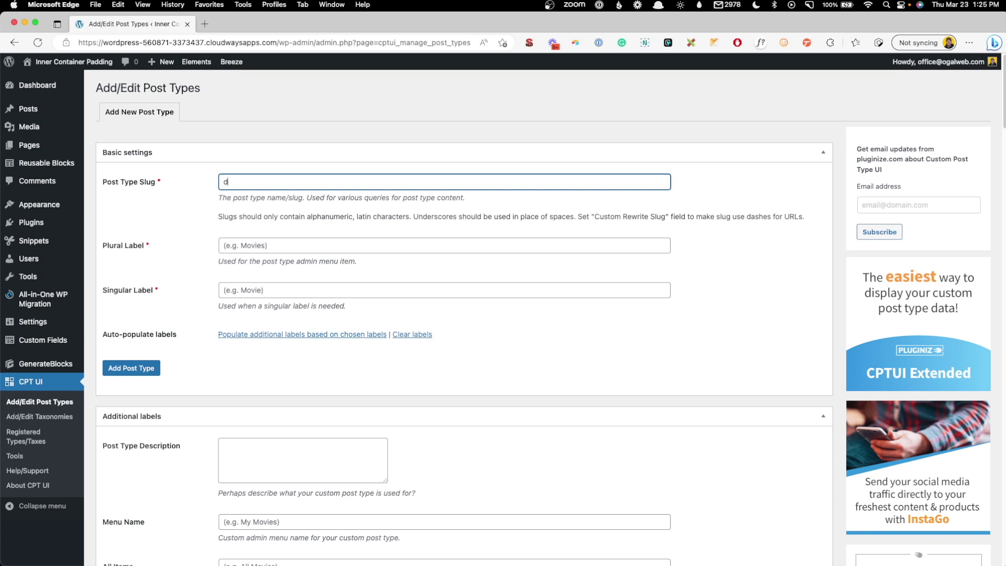
{"action": "type", "text": "faq"}
{"action": "left_click", "coordinate": [230, 245]}
{"action": "type", "text": "FAQS"}
{"action": "left_click", "coordinate": [226, 290]}
{"action": "type", "text": "F"}
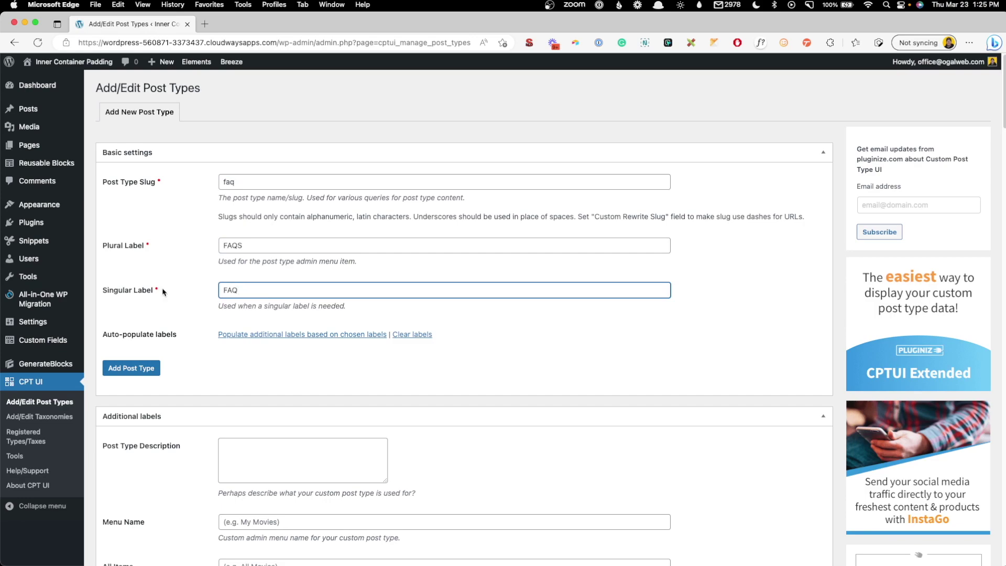
Remove Editor and Featured Image support from the new post type and add it to the site
{"action": "scroll", "coordinate": [207, 324], "scroll_direction": "down", "scroll_amount": 20}
{"action": "scroll", "coordinate": [210, 328], "scroll_direction": "down", "scroll_amount": 20}
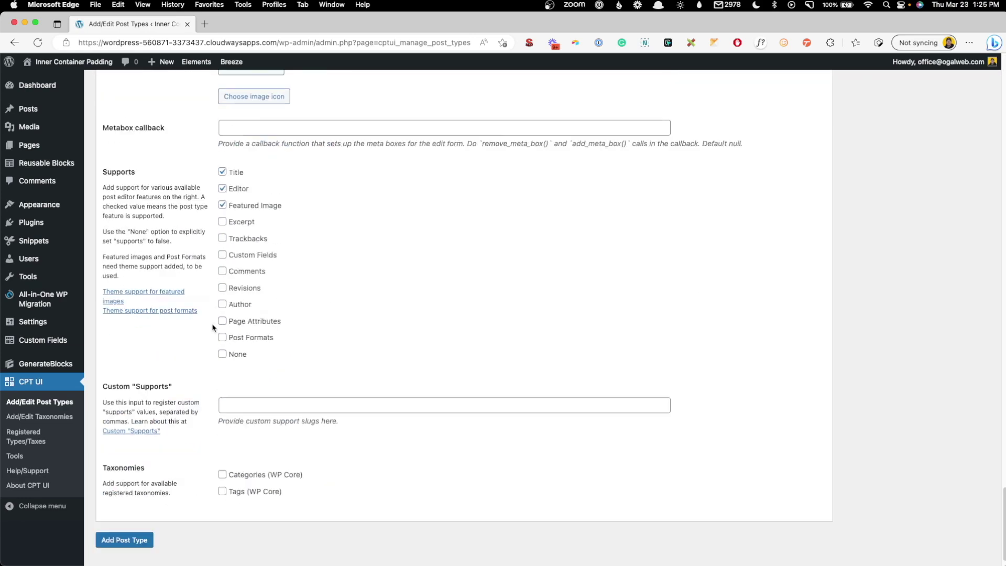
{"action": "scroll", "coordinate": [213, 328], "scroll_direction": "down", "scroll_amount": 1}
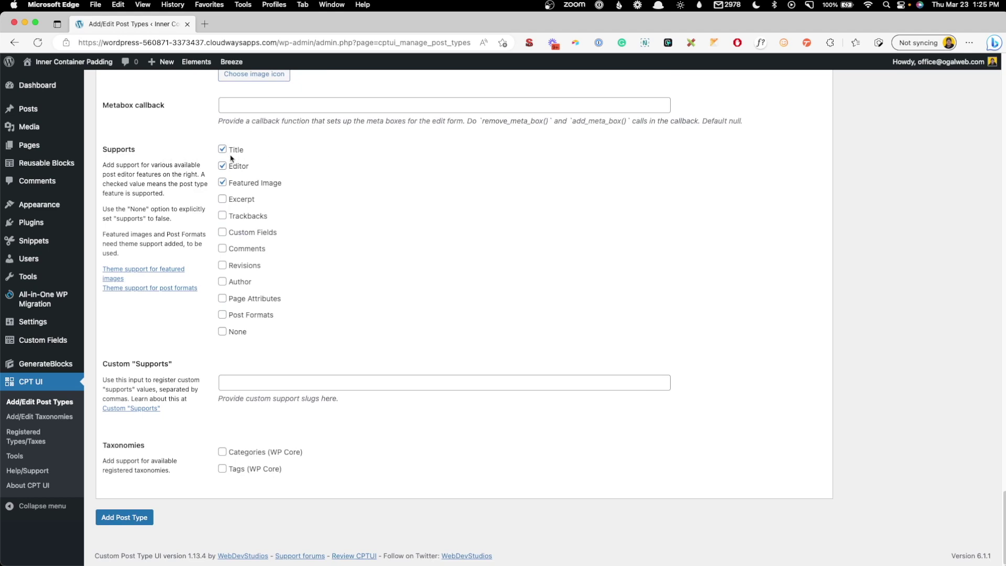
{"action": "left_click", "coordinate": [238, 167]}
{"action": "left_click", "coordinate": [268, 185]}
{"action": "left_click", "coordinate": [149, 525]}
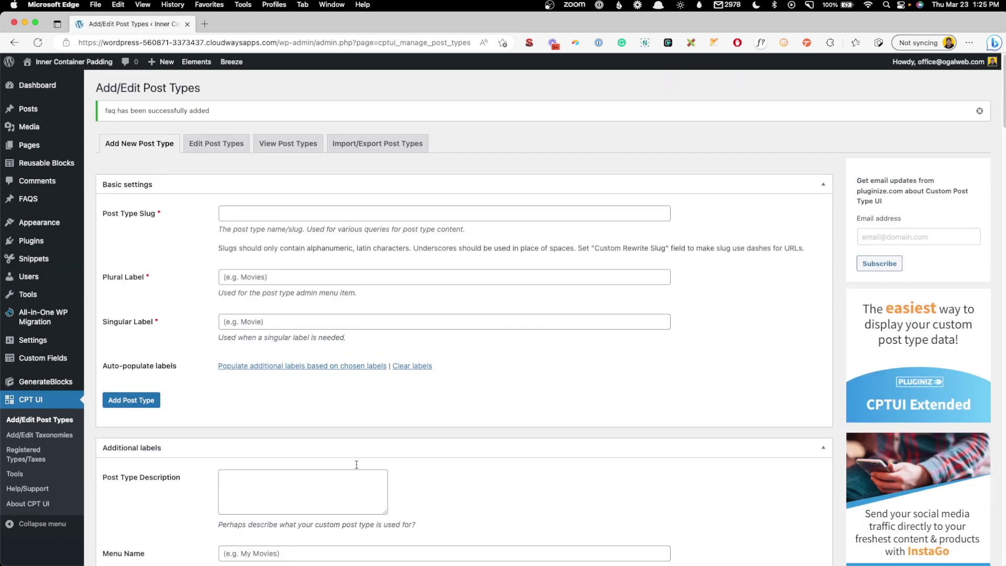
Create a custom field group titled FAQs whose first text field is labelled Answer
{"action": "mouse_move", "coordinate": [40, 199]}
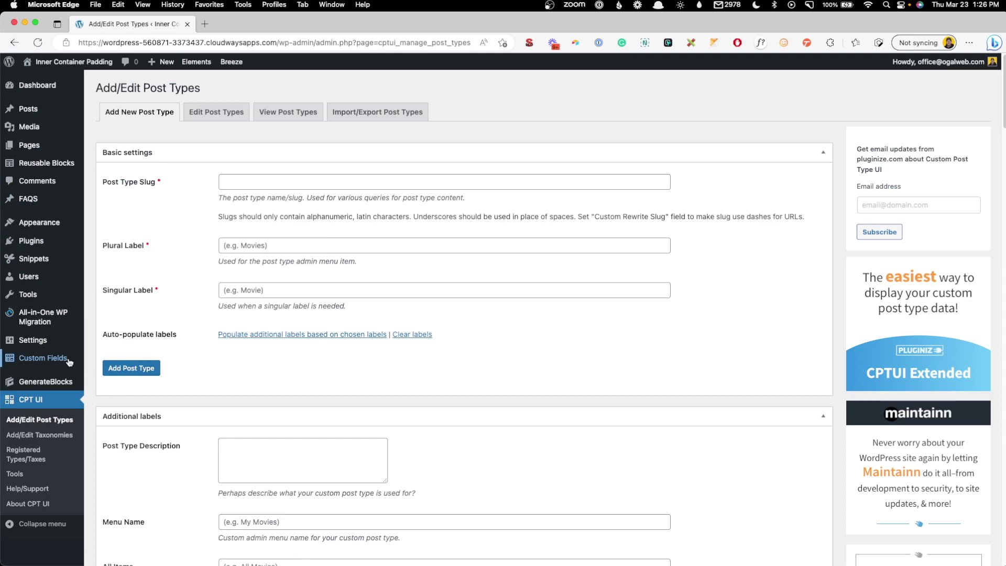
{"action": "mouse_move", "coordinate": [70, 361]}
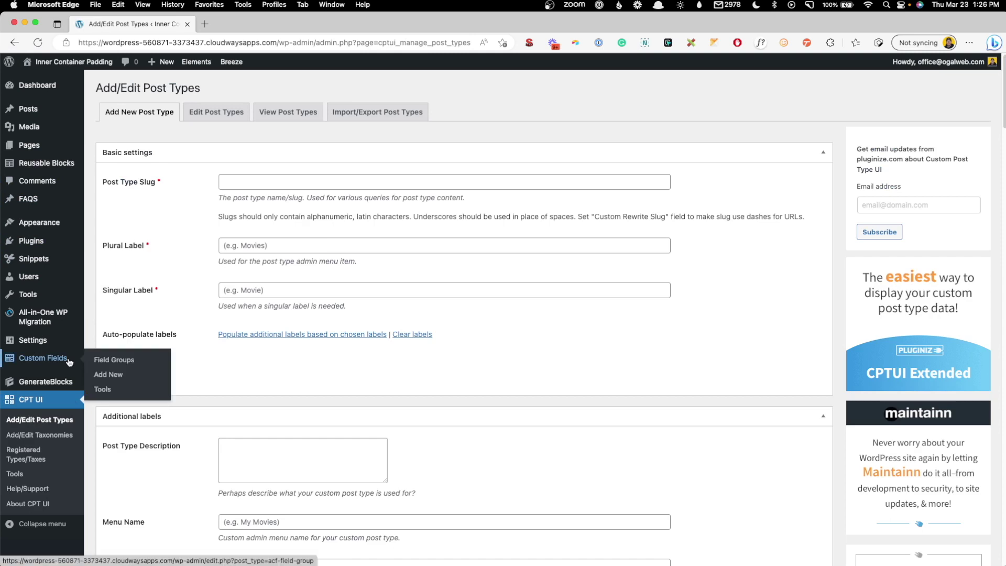
{"action": "left_click", "coordinate": [122, 372]}
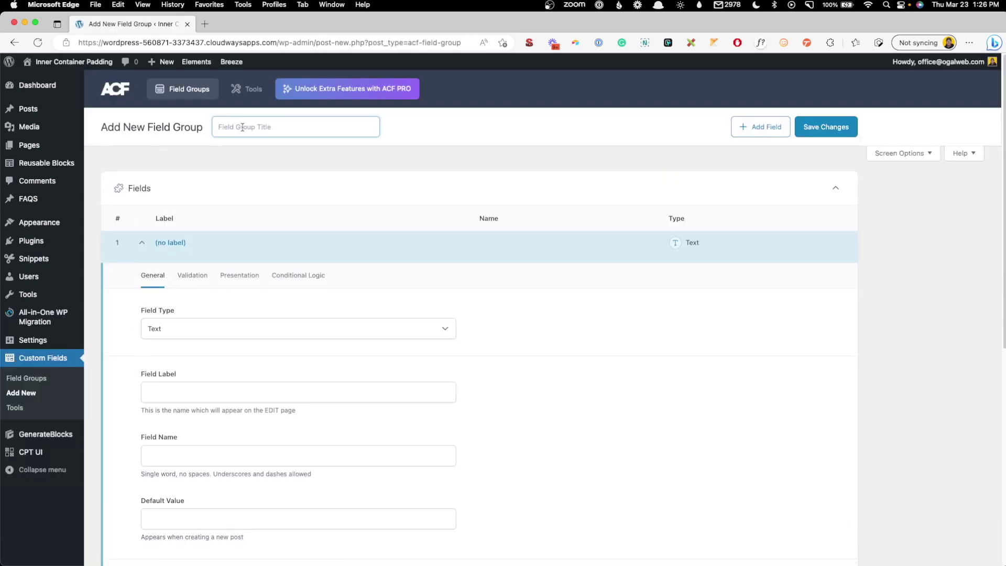
{"action": "type", "text": "FAQs"}
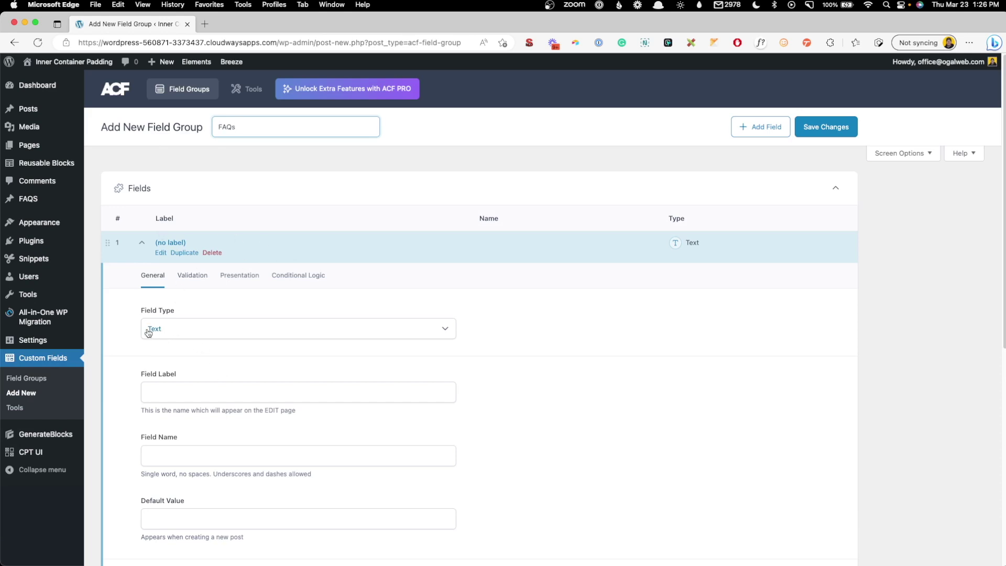
{"action": "left_click", "coordinate": [174, 386]}
{"action": "type", "text": "Anbswer"}
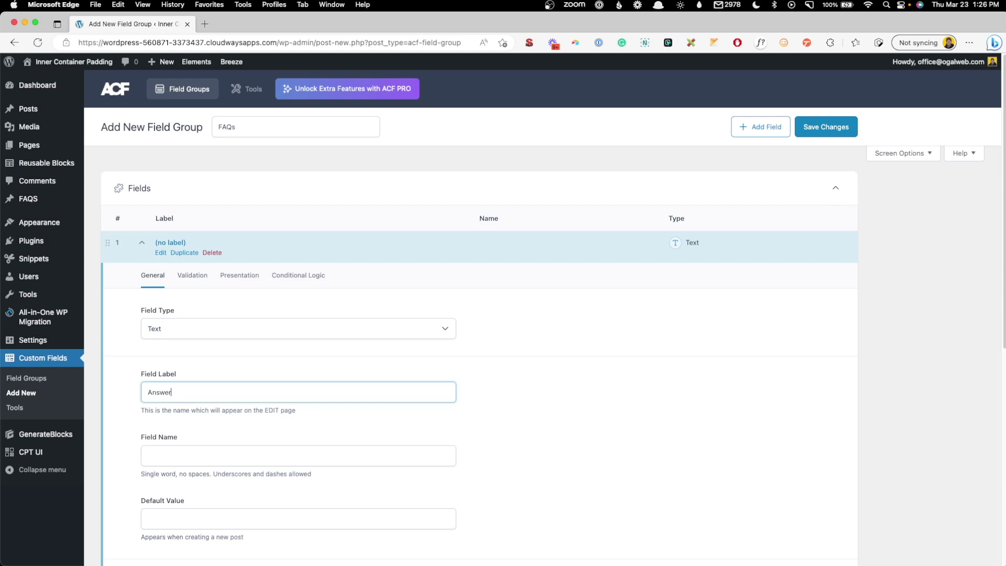
Set the field group's location rule to post type is equal to FAQ and save the group
{"action": "scroll", "coordinate": [271, 440], "scroll_direction": "down", "scroll_amount": 10}
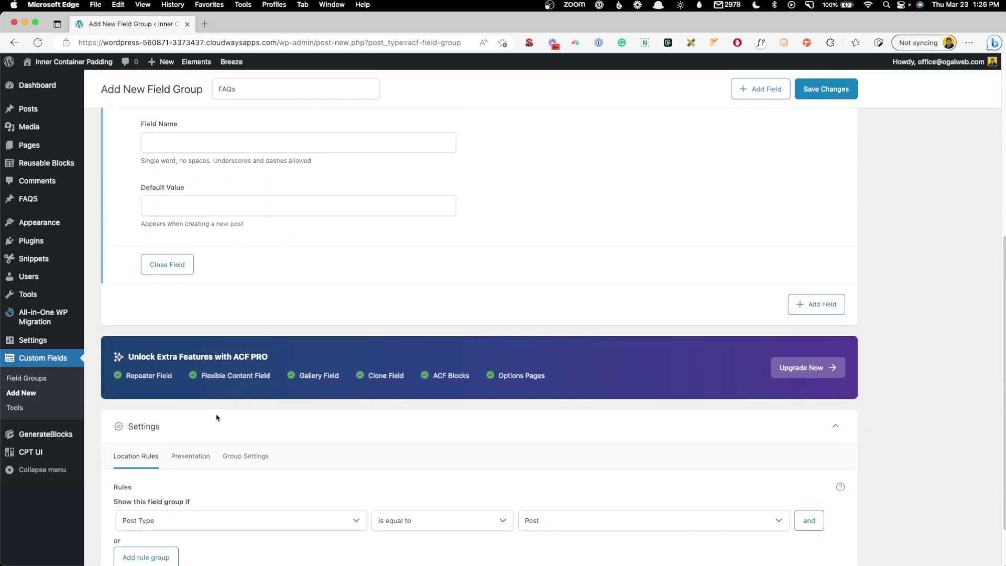
{"action": "left_click", "coordinate": [586, 461]}
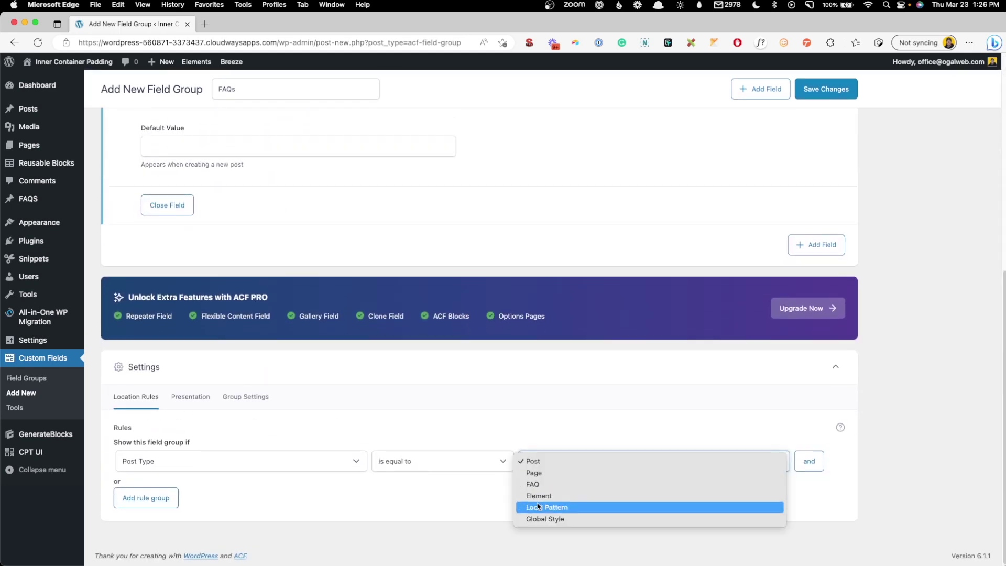
{"action": "left_click", "coordinate": [549, 484]}
{"action": "left_click", "coordinate": [822, 91]}
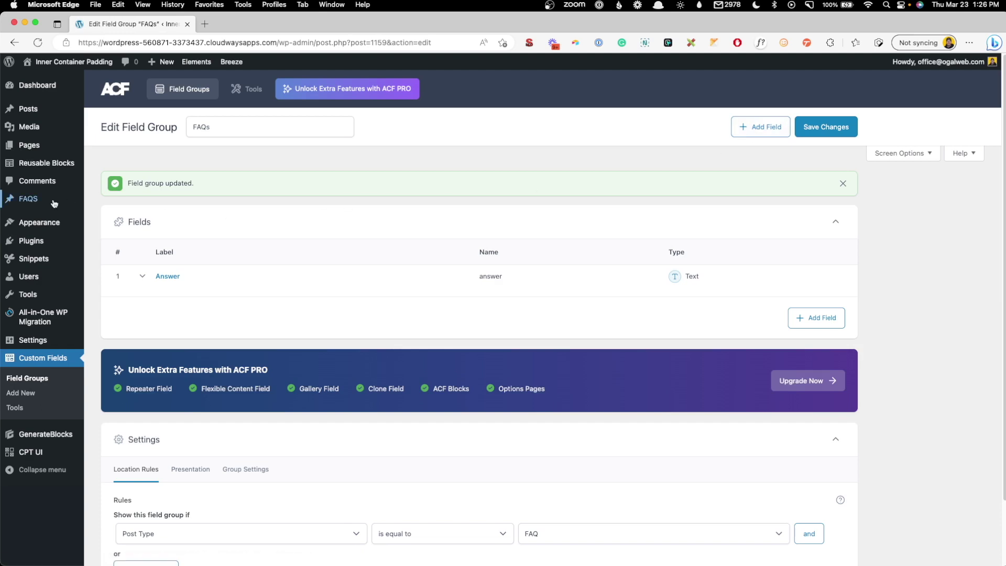
Publish a new FAQ entry titled Question 1 with the .wi1 placeholder text snippet as its answer
{"action": "left_click", "coordinate": [97, 215]}
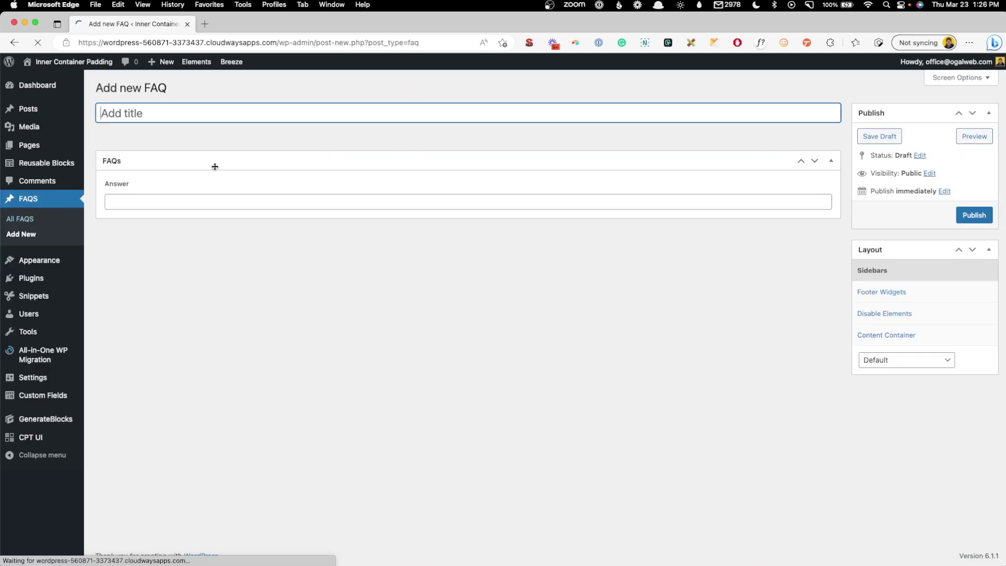
{"action": "type", "text": "Question"}
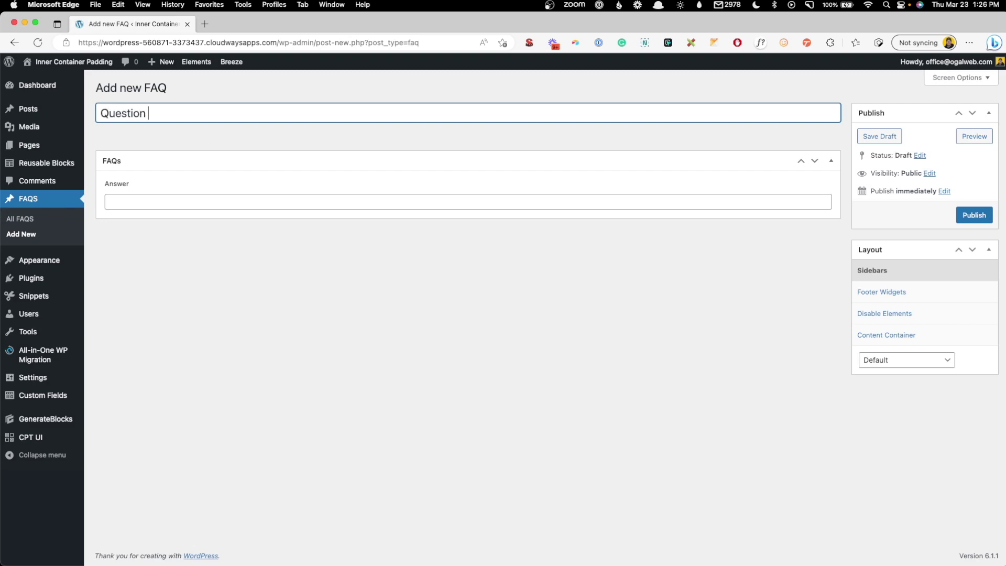
{"action": "type", "text": " 1"}
{"action": "left_click", "coordinate": [468, 203]}
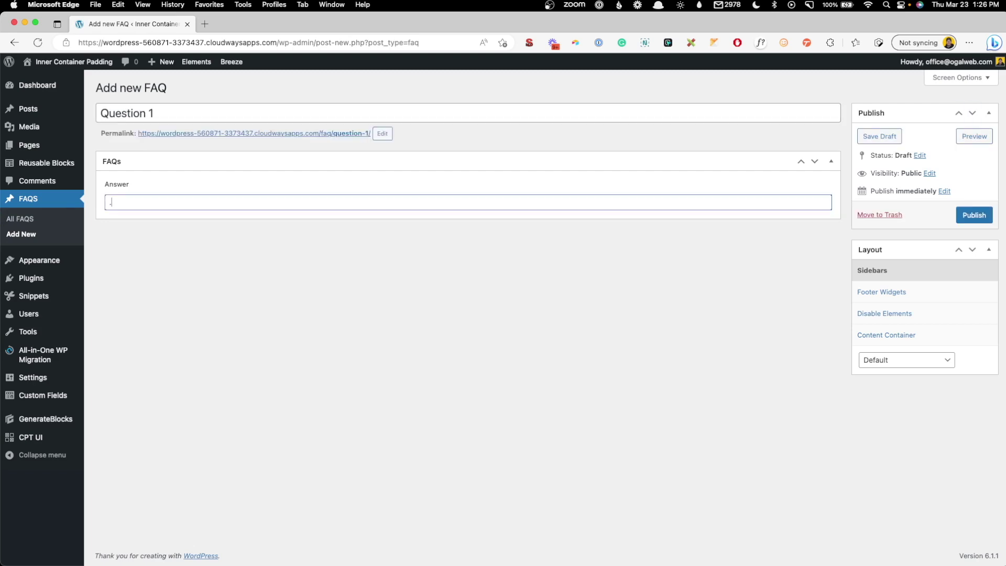
{"action": "type", "text": ".wi1"}
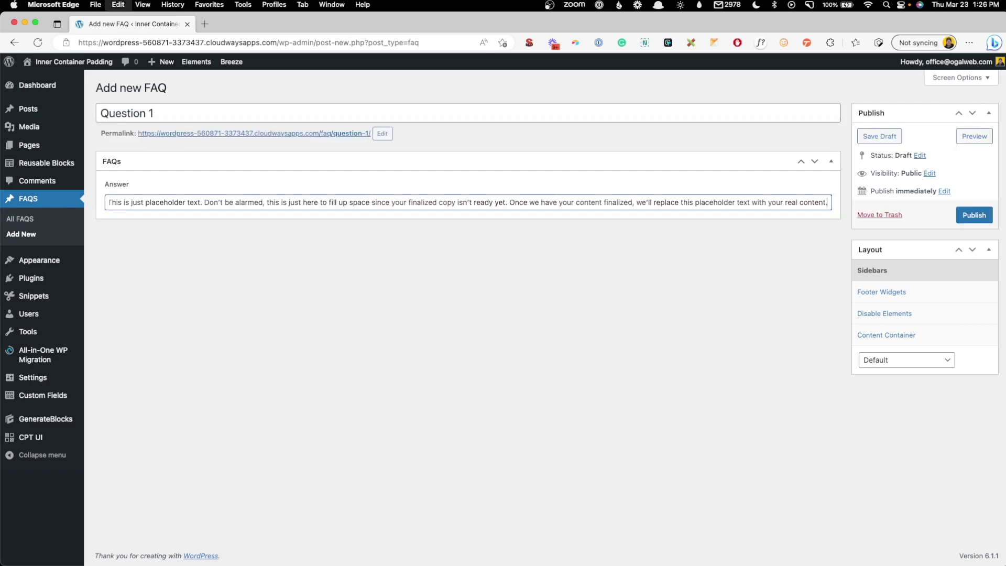
{"action": "left_click", "coordinate": [975, 216]}
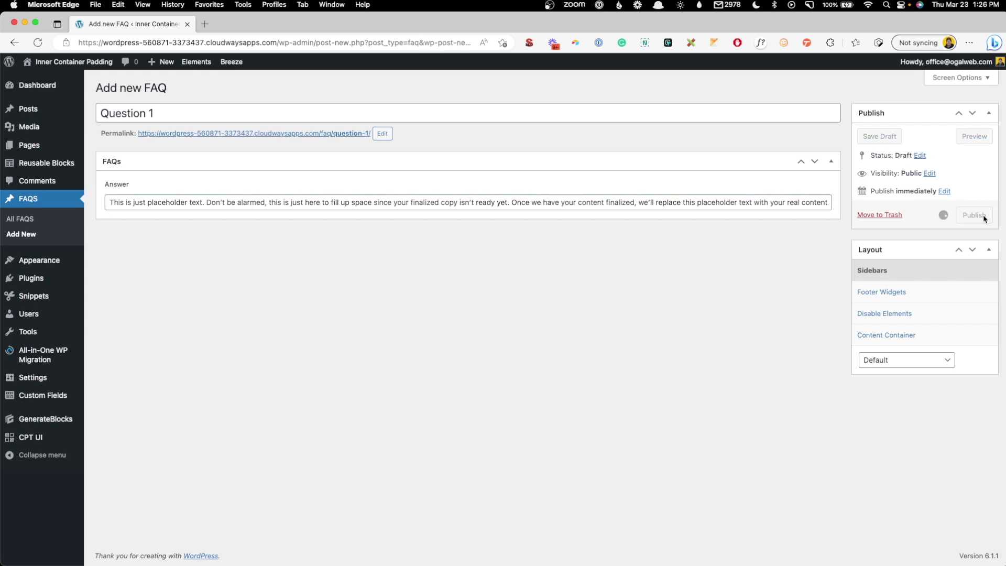
Publish another FAQ entry titled Question 2 with the answer "This is the answer for number 2"
{"action": "left_click", "coordinate": [178, 92]}
{"action": "type", "text": "Qui"}
{"action": "key", "text": "BackSpace"}
{"action": "type", "text": "estion 2"}
{"action": "key", "text": "Tab"}
{"action": "left_click", "coordinate": [174, 196]}
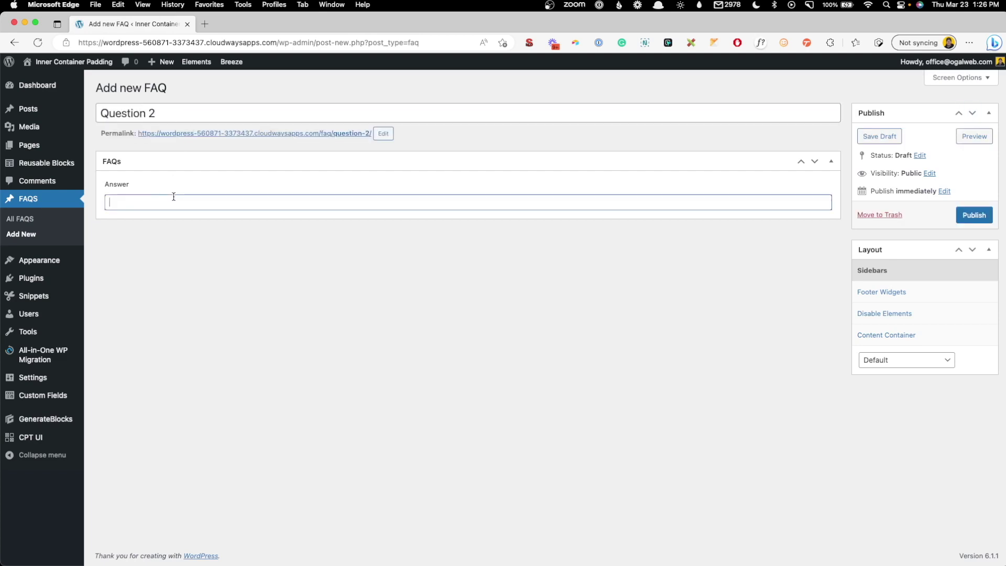
{"action": "type", "text": "This is the answer for Nn"}
{"action": "key", "text": "BackSpace"}
{"action": "key", "text": "BackSpace"}
{"action": "type", "text": "number "}
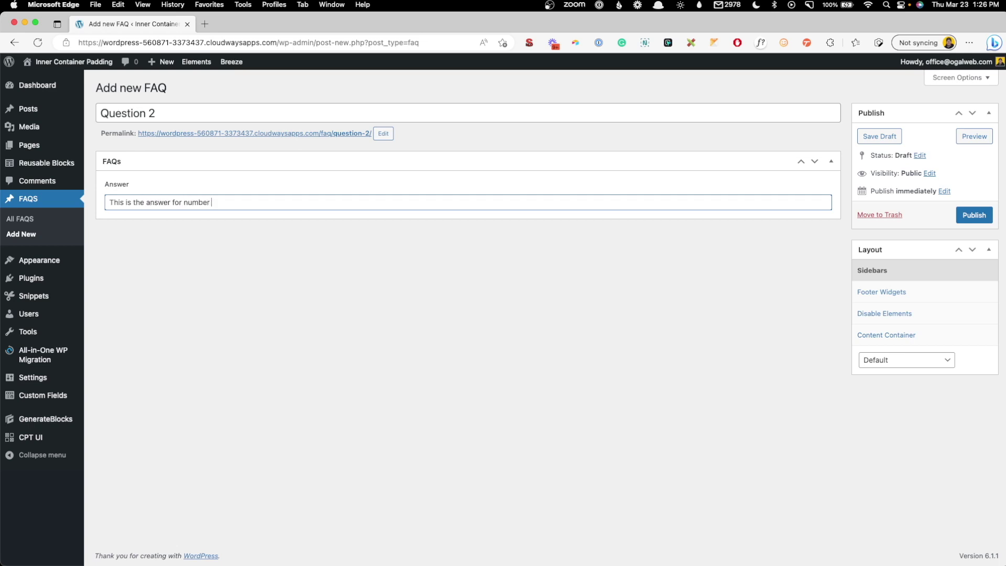
{"action": "type", "text": "2"}
{"action": "left_click", "coordinate": [974, 215]}
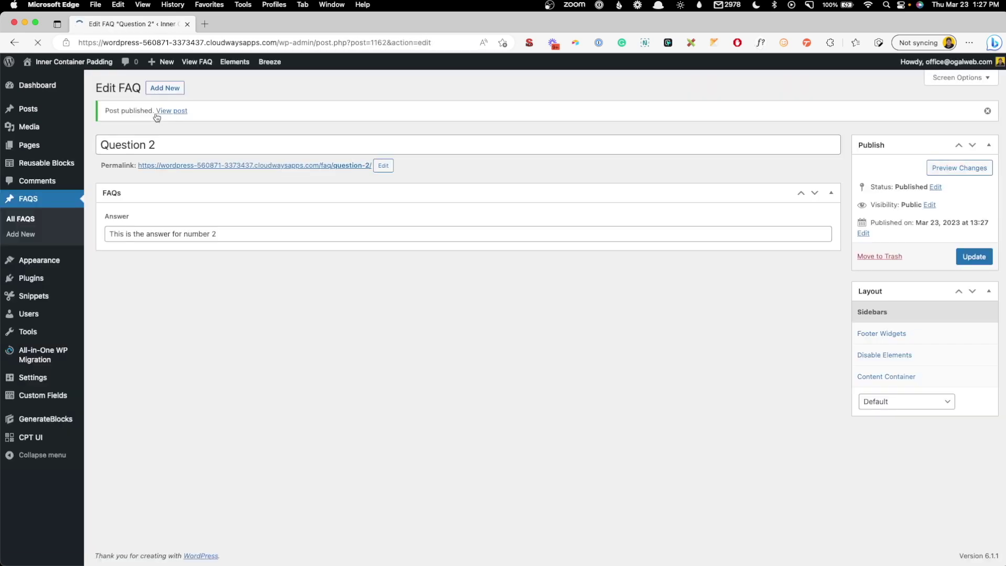
Publish a third FAQ entry titled Question 3 with the .wi1 placeholder text snippet as its answer
{"action": "left_click", "coordinate": [164, 87]}
{"action": "type", "text": "Question 3"}
{"action": "left_click", "coordinate": [132, 201]}
{"action": "type", "text": ".wi1"}
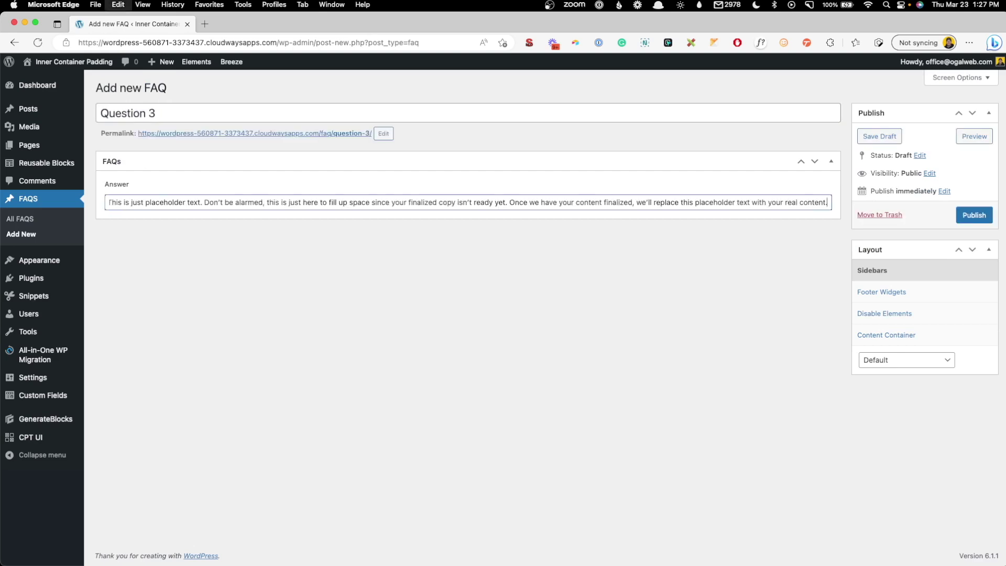
{"action": "left_click", "coordinate": [975, 215]}
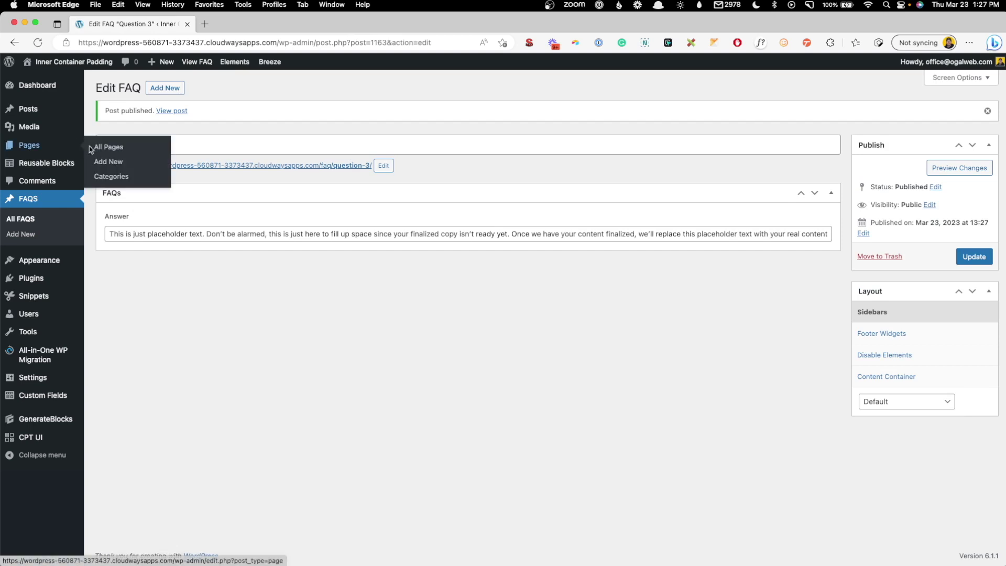
Create a new page titled FAQ and insert a Container block below the title
{"action": "left_click", "coordinate": [108, 161]}
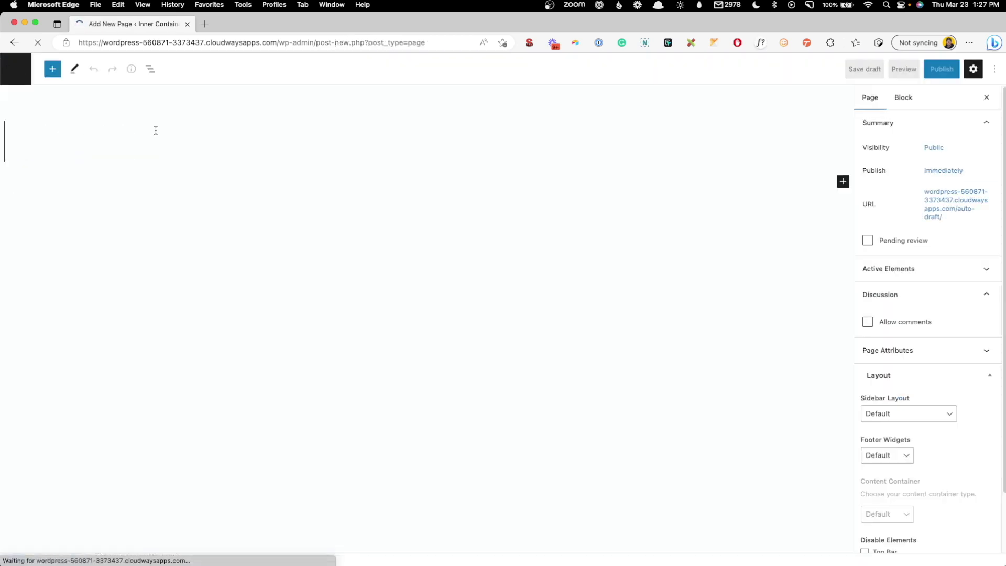
{"action": "type", "text": "FAQ"}
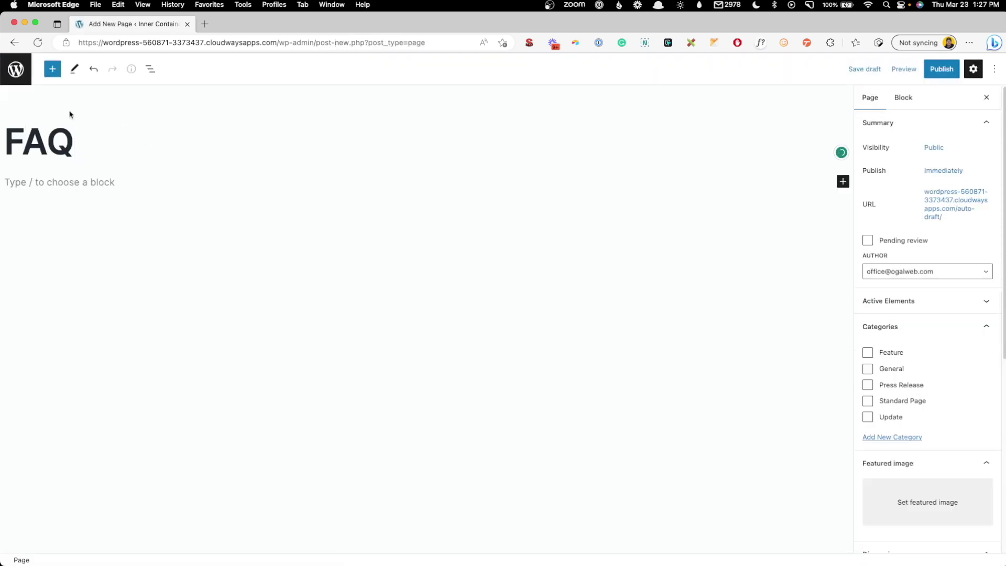
{"action": "left_click", "coordinate": [90, 185]}
{"action": "type", "text": "/cont"}
{"action": "left_click", "coordinate": [84, 220]}
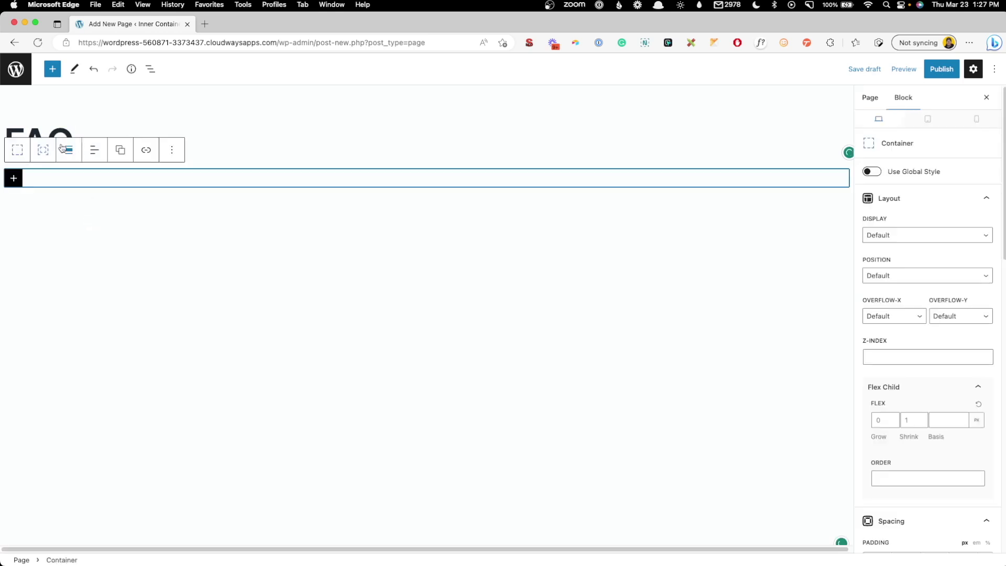
Nest an inner container with the section-d global style and a max width of 768 px
{"action": "left_click", "coordinate": [44, 150]}
{"action": "left_click", "coordinate": [873, 172]}
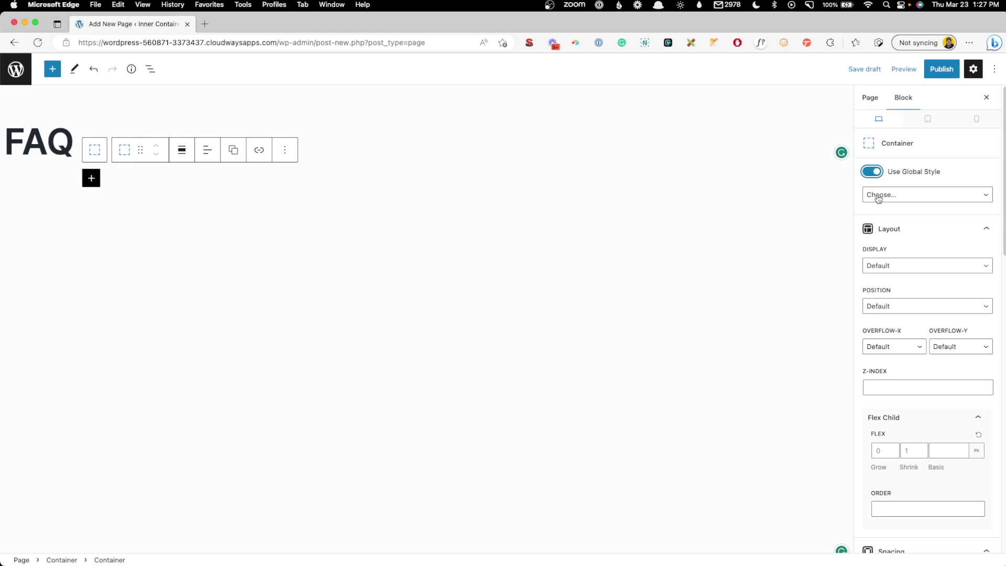
{"action": "left_click", "coordinate": [879, 197]}
{"action": "left_click", "coordinate": [886, 239]}
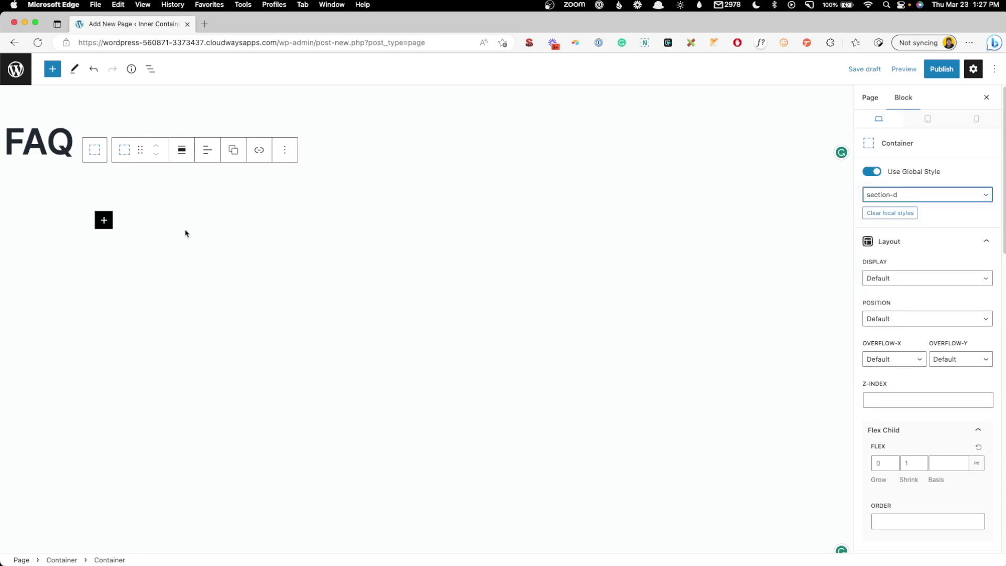
{"action": "scroll", "coordinate": [939, 335], "scroll_direction": "down", "scroll_amount": 10}
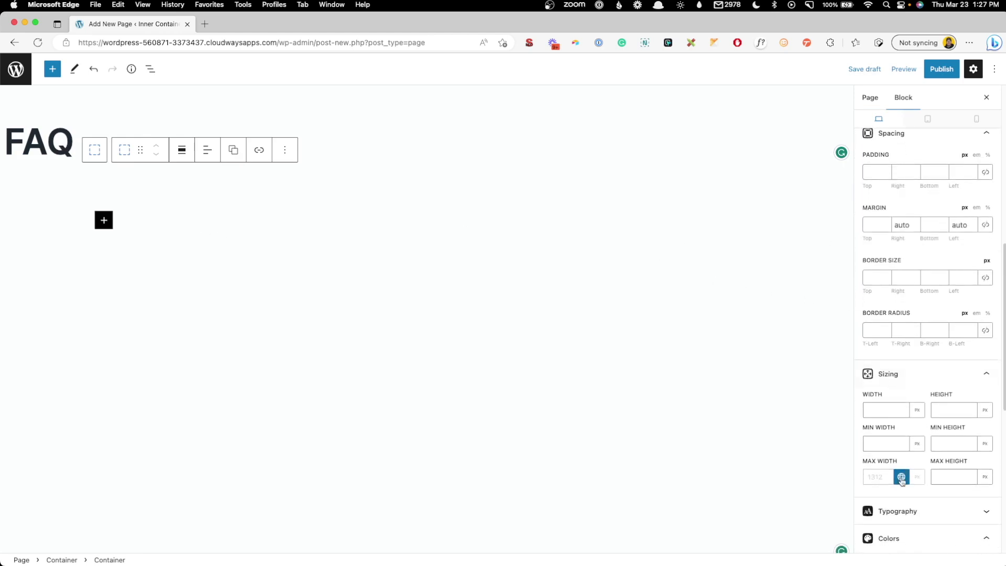
{"action": "left_click", "coordinate": [902, 478]}
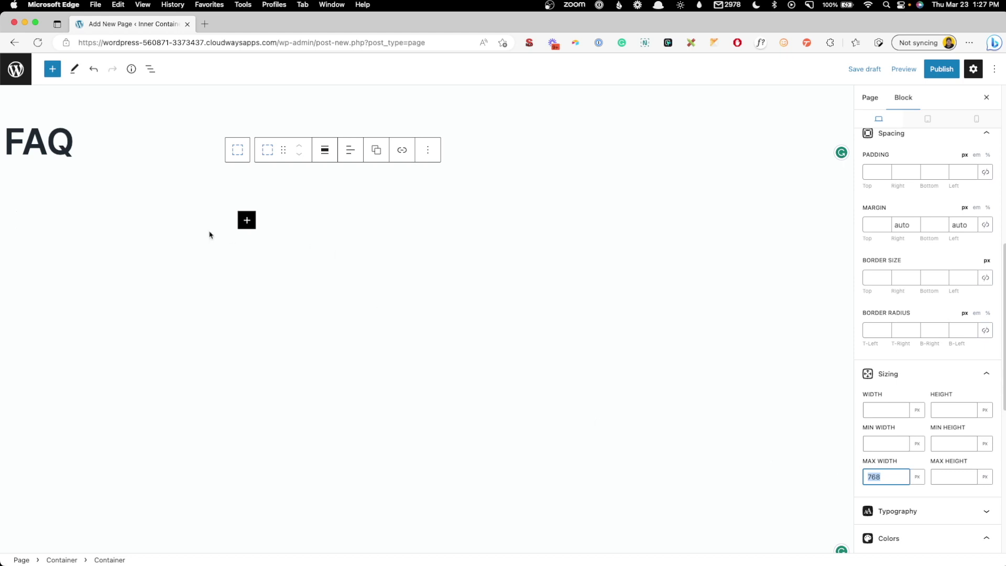
Add a Headline block in the inner container reading "Frequently Asked Questions"
{"action": "left_click", "coordinate": [247, 220]}
{"action": "left_click", "coordinate": [378, 314]}
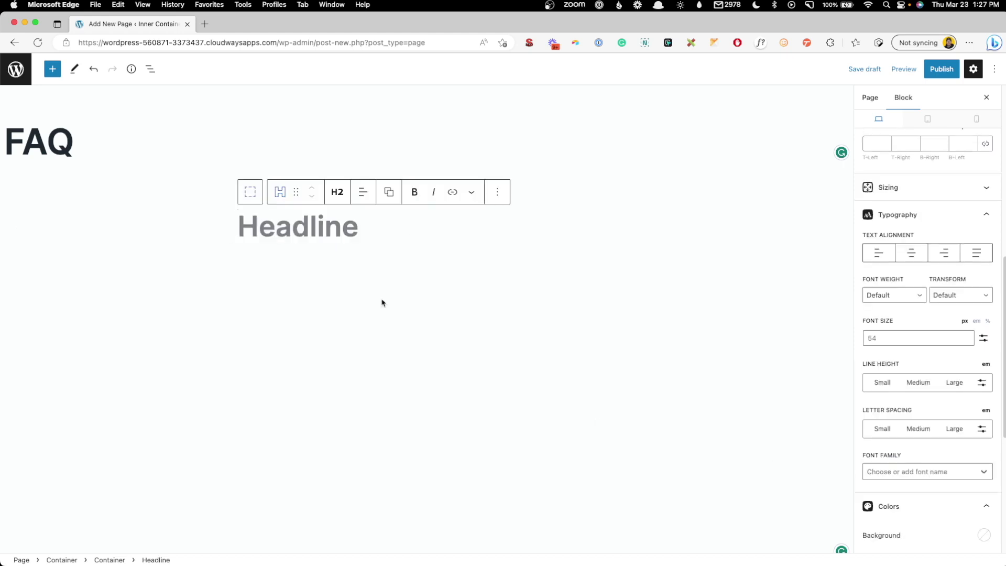
{"action": "type", "text": "Frequesn"}
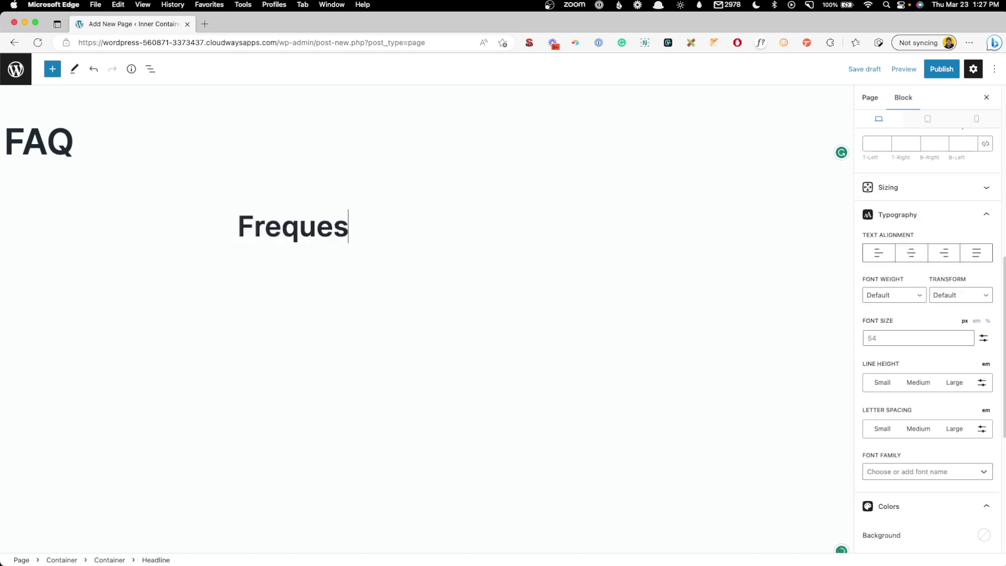
{"action": "key", "text": "BackSpace"}
{"action": "key", "text": "BackSpace"}
{"action": "type", "text": "ntly Asked Questions"}
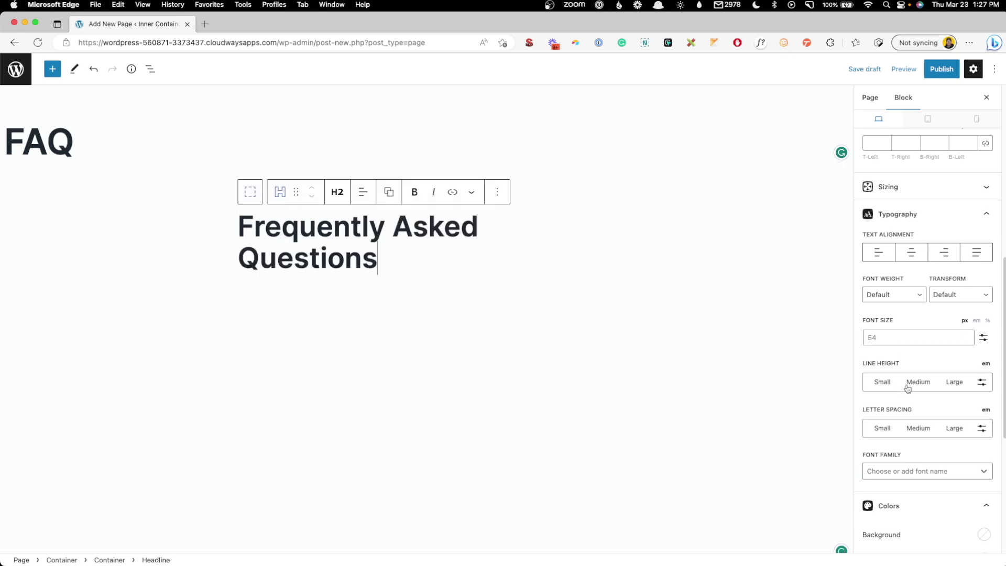
Set the bottom margin of the "Frequently Asked Questions" headline to 40 px
{"action": "scroll", "coordinate": [905, 383], "scroll_direction": "down", "scroll_amount": 5}
{"action": "scroll", "coordinate": [923, 296], "scroll_direction": "up", "scroll_amount": 6}
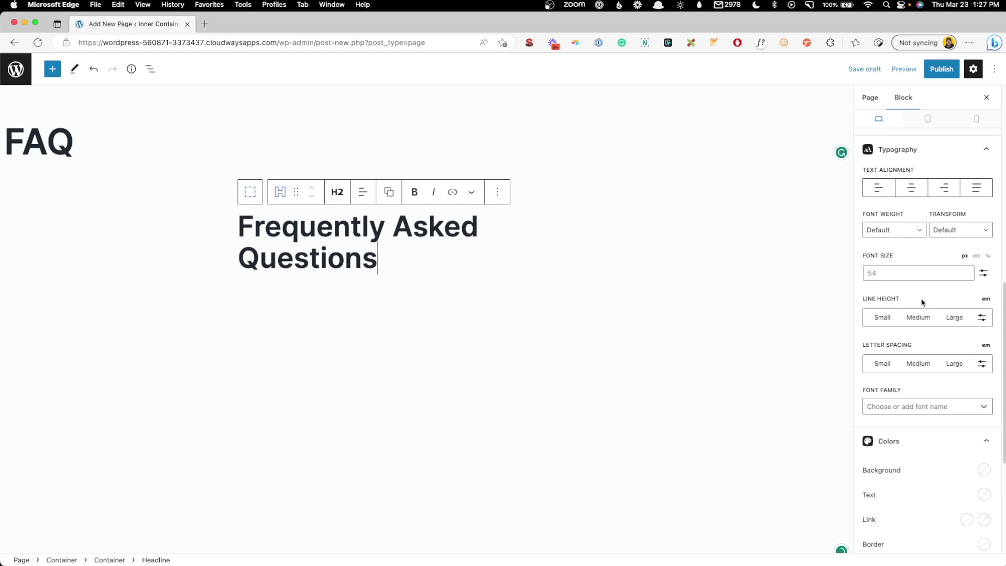
{"action": "scroll", "coordinate": [925, 298], "scroll_direction": "up", "scroll_amount": 3}
{"action": "left_click", "coordinate": [935, 207]}
{"action": "type", "text": "40"}
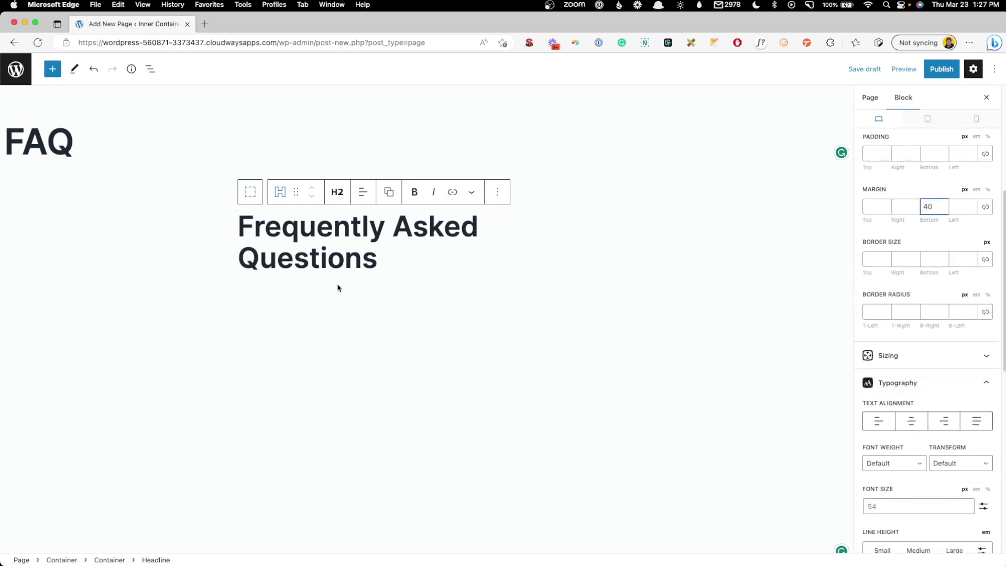
Add a blank Query Loop below the headline and set its post type to FAQS
{"action": "left_click", "coordinate": [338, 288]}
{"action": "left_click", "coordinate": [246, 308]}
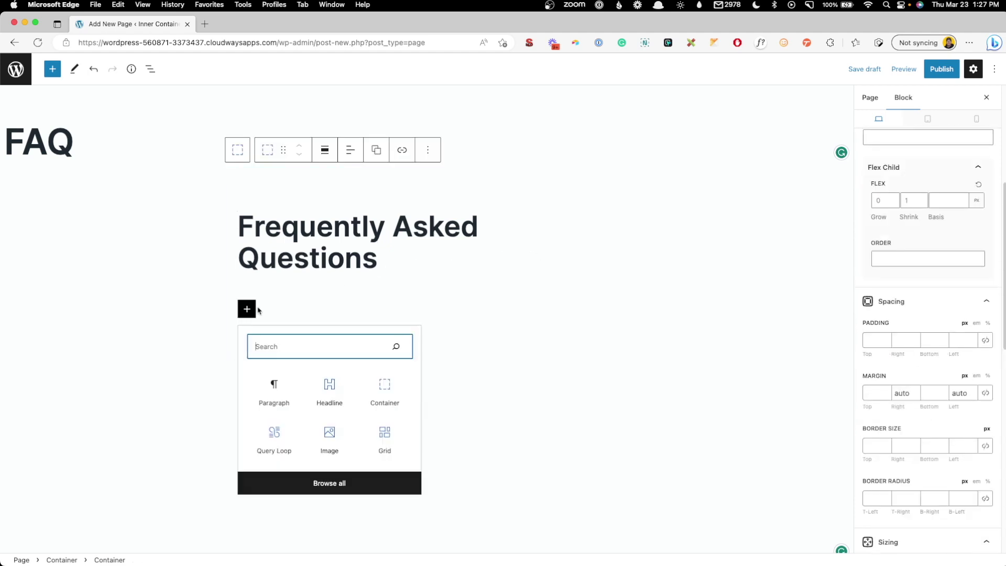
{"action": "left_click", "coordinate": [285, 448]}
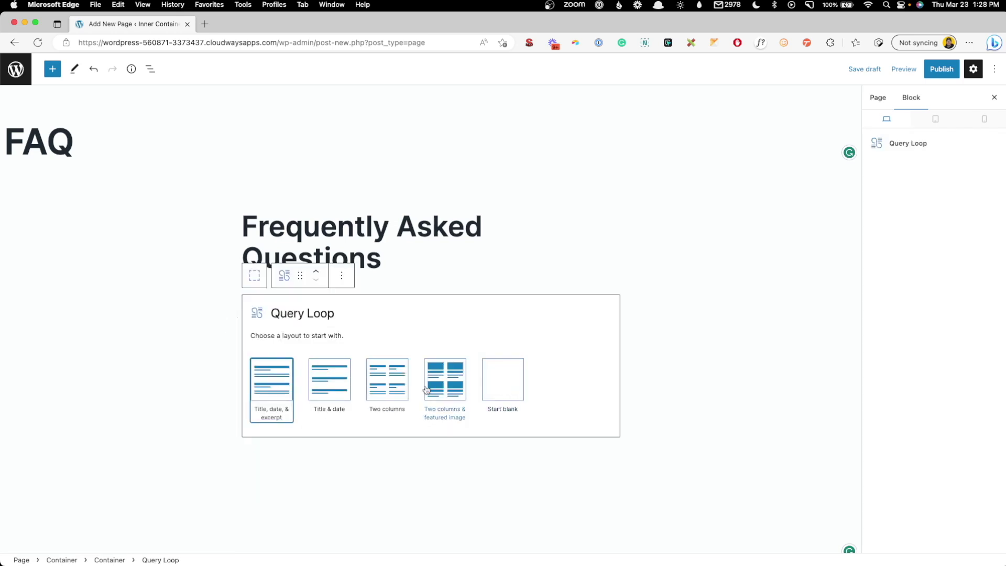
{"action": "left_click", "coordinate": [495, 391]}
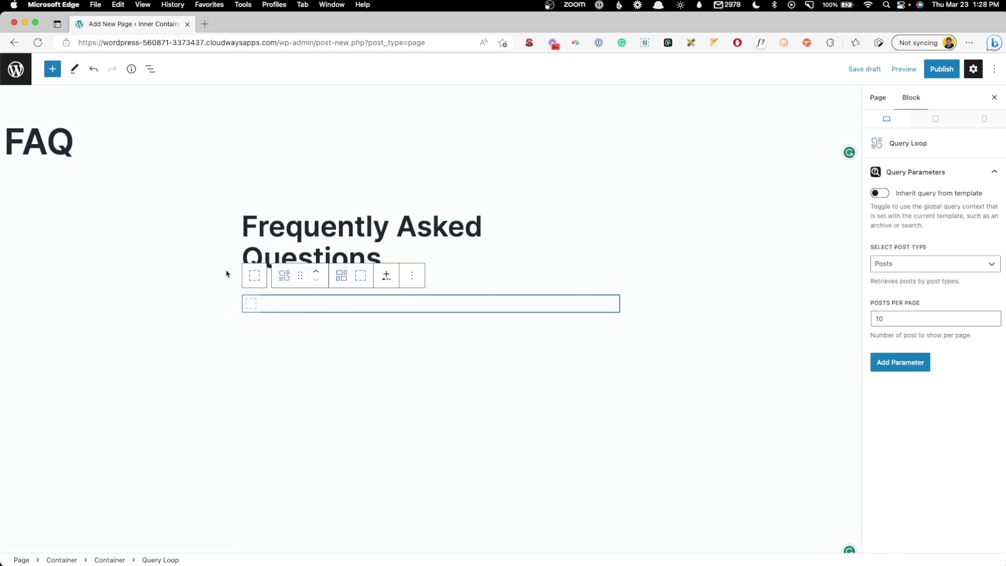
{"action": "left_click", "coordinate": [918, 265]}
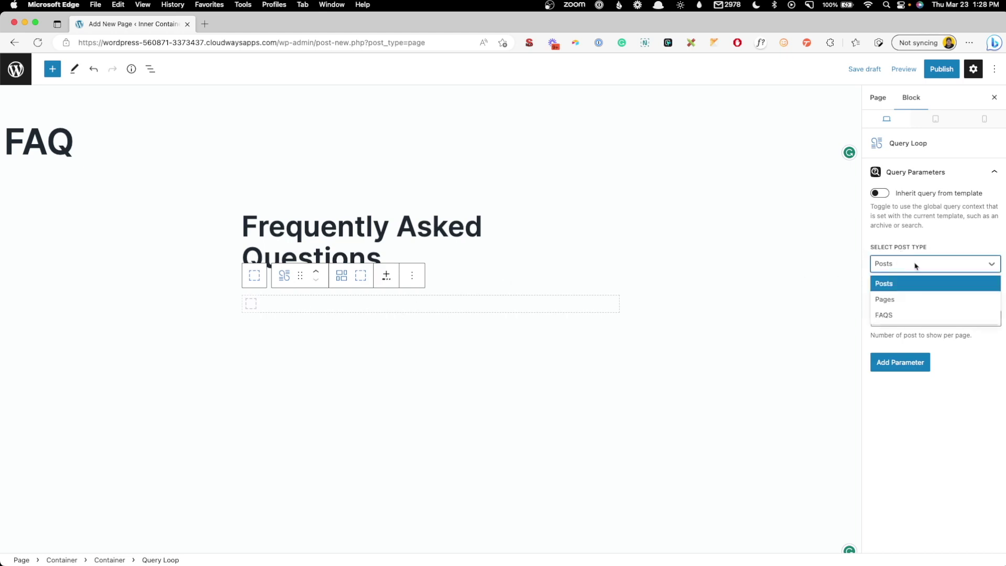
{"action": "left_click", "coordinate": [903, 317]}
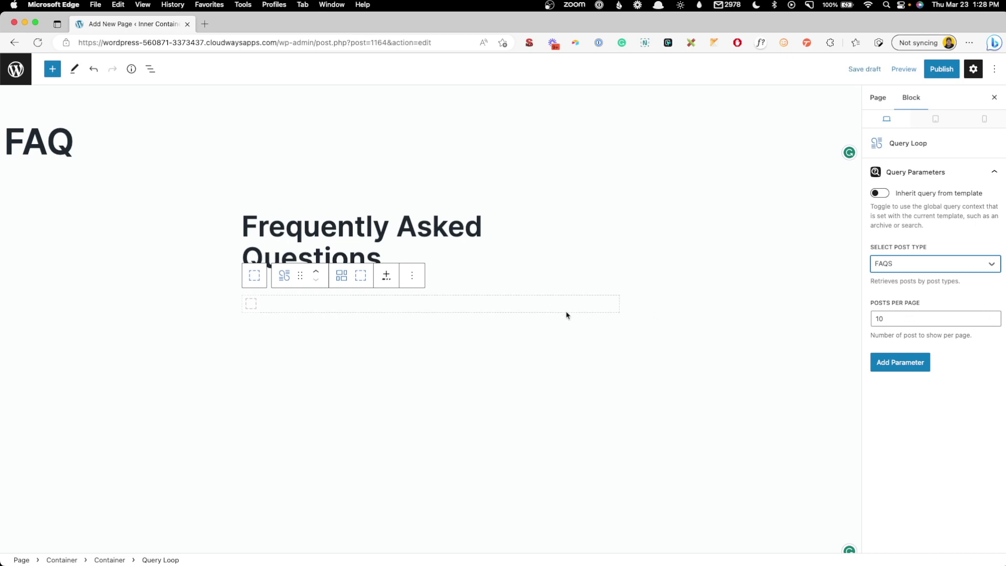
Insert an Accordion block inside the Query Loop's Post Template
{"action": "left_click", "coordinate": [273, 309]}
{"action": "left_click", "coordinate": [151, 69]}
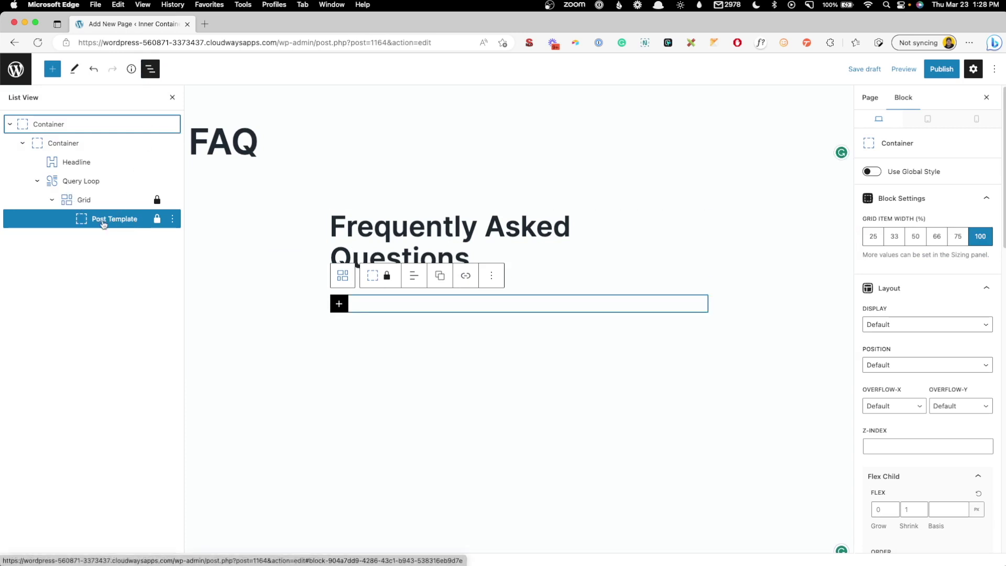
{"action": "left_click", "coordinate": [339, 303]}
{"action": "type", "text": "a"}
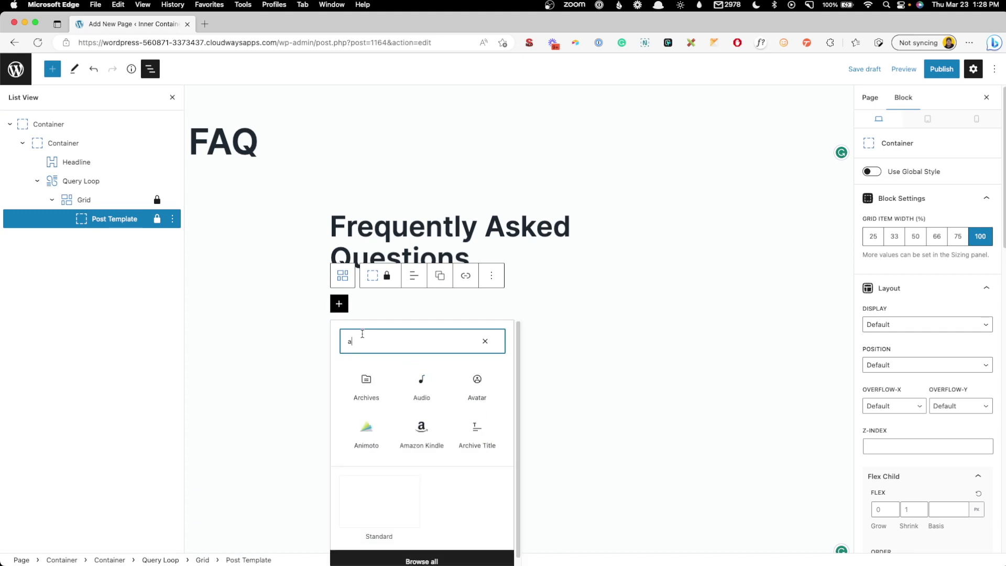
{"action": "type", "text": "cc"}
{"action": "left_click", "coordinate": [366, 380]}
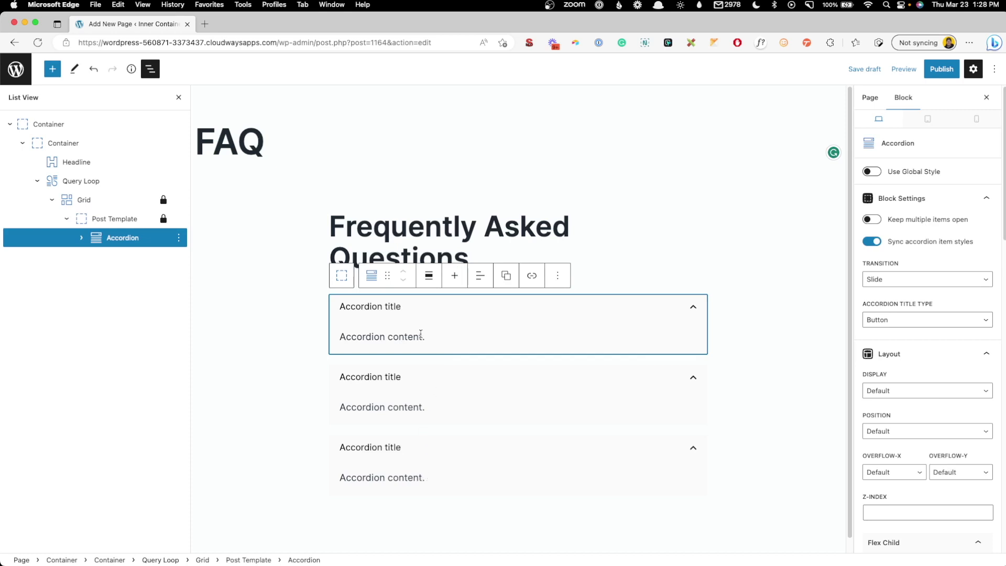
Enable dynamic data on the accordion title with the post Title as its content source
{"action": "triple_click", "coordinate": [380, 305]}
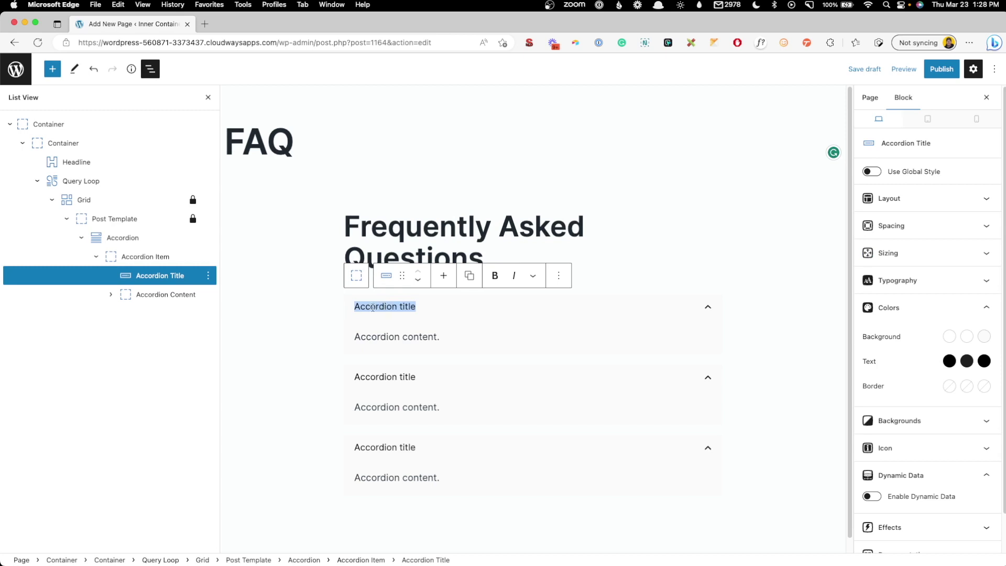
{"action": "scroll", "coordinate": [912, 427], "scroll_direction": "down", "scroll_amount": 2}
{"action": "left_click", "coordinate": [873, 456]}
{"action": "scroll", "coordinate": [916, 461], "scroll_direction": "down", "scroll_amount": 1}
{"action": "scroll", "coordinate": [916, 460], "scroll_direction": "down", "scroll_amount": 2}
{"action": "left_click", "coordinate": [896, 438]}
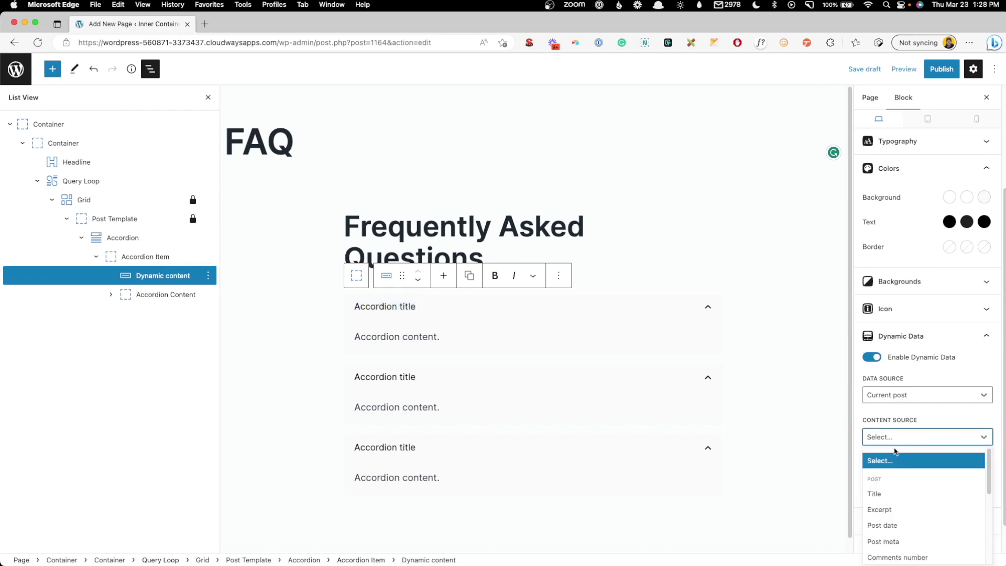
{"action": "left_click", "coordinate": [897, 497]}
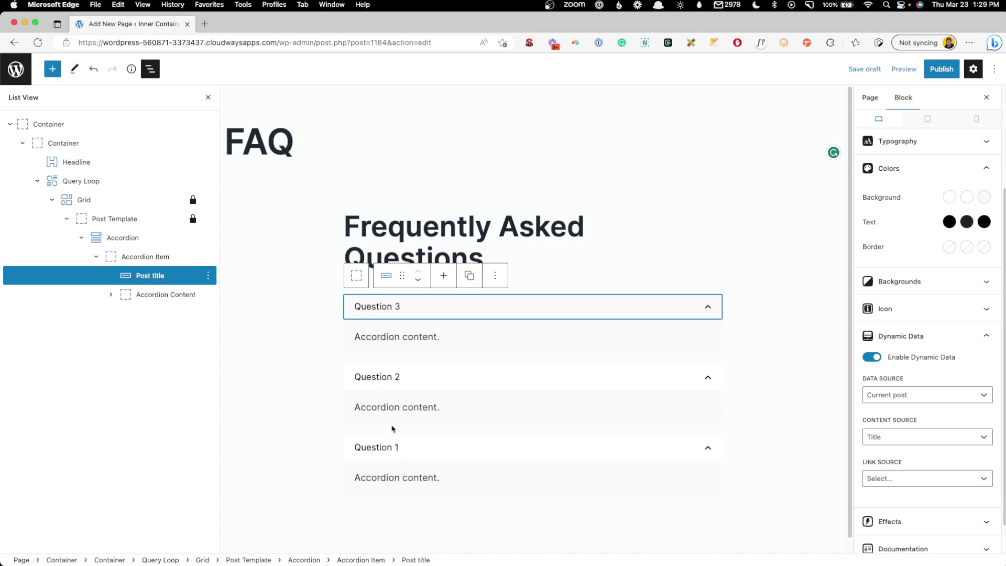
Transform the accordion content paragraph into a Headline block that uses the paragraph tag
{"action": "left_click", "coordinate": [384, 335]}
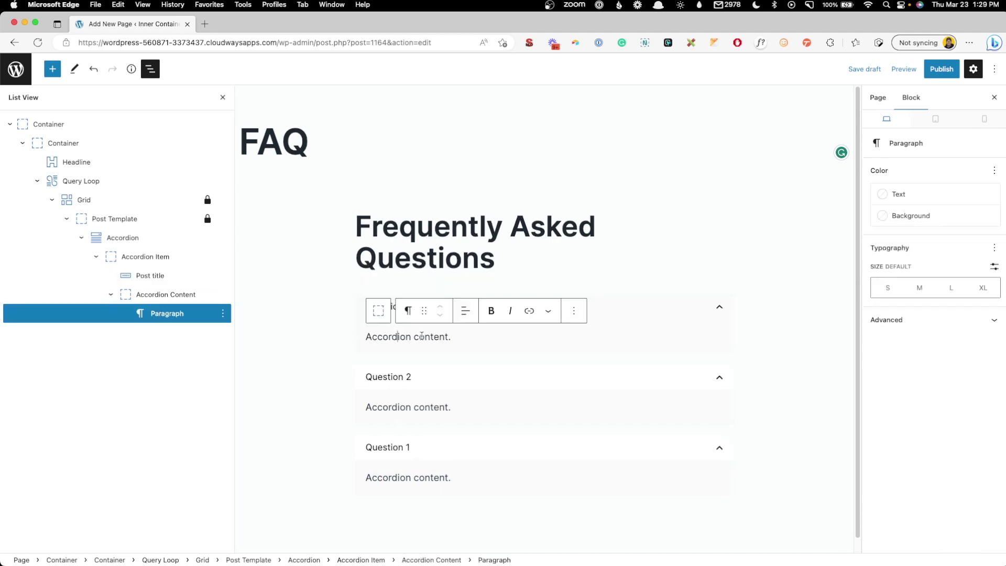
{"action": "left_click", "coordinate": [409, 311]}
{"action": "left_click", "coordinate": [428, 151]}
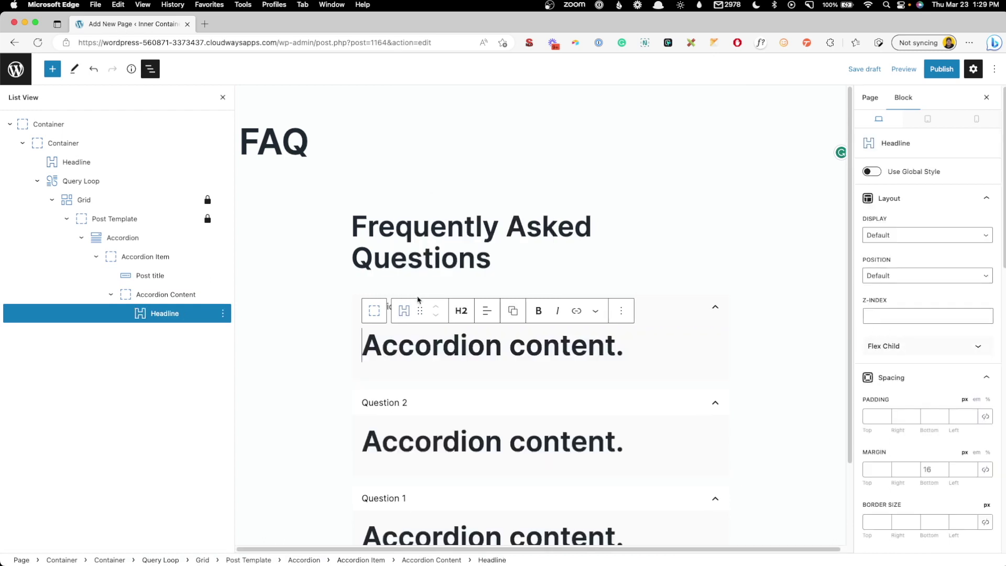
{"action": "left_click", "coordinate": [461, 314]}
{"action": "left_click", "coordinate": [499, 461]}
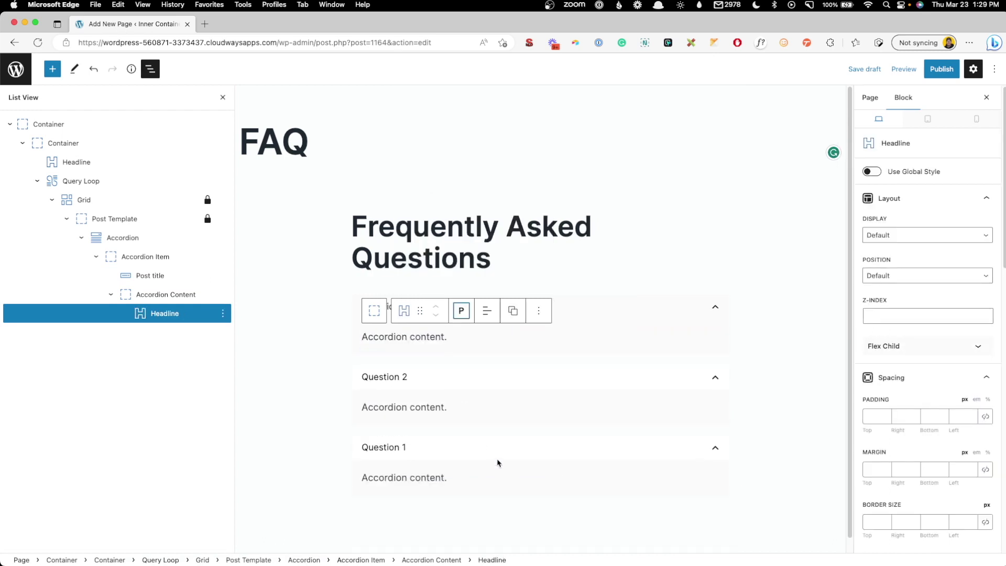
Enable dynamic data on the accordion content headline, sourced from the post meta field "answer"
{"action": "scroll", "coordinate": [933, 340], "scroll_direction": "down", "scroll_amount": 10}
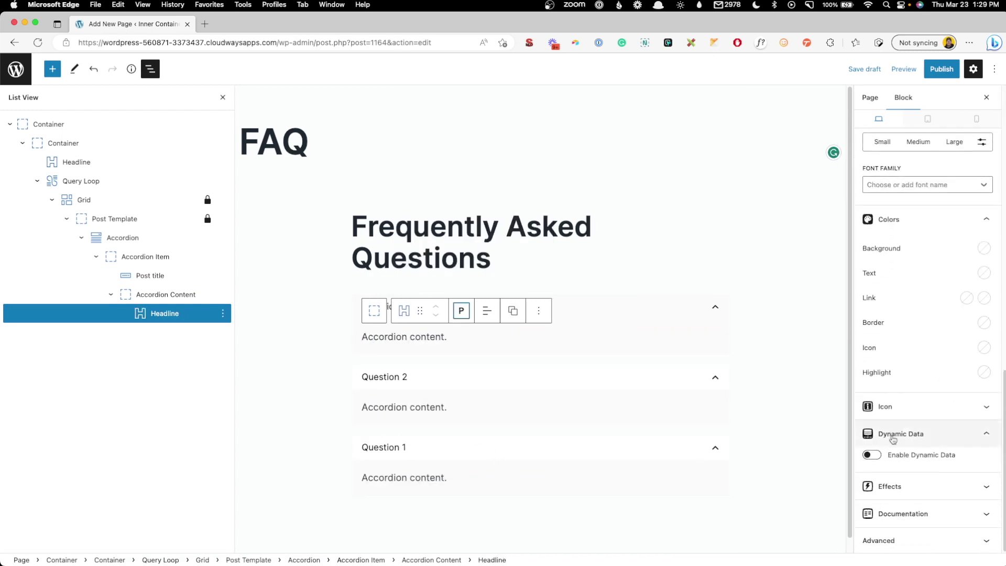
{"action": "left_click", "coordinate": [886, 456]}
{"action": "scroll", "coordinate": [912, 436], "scroll_direction": "down", "scroll_amount": 3}
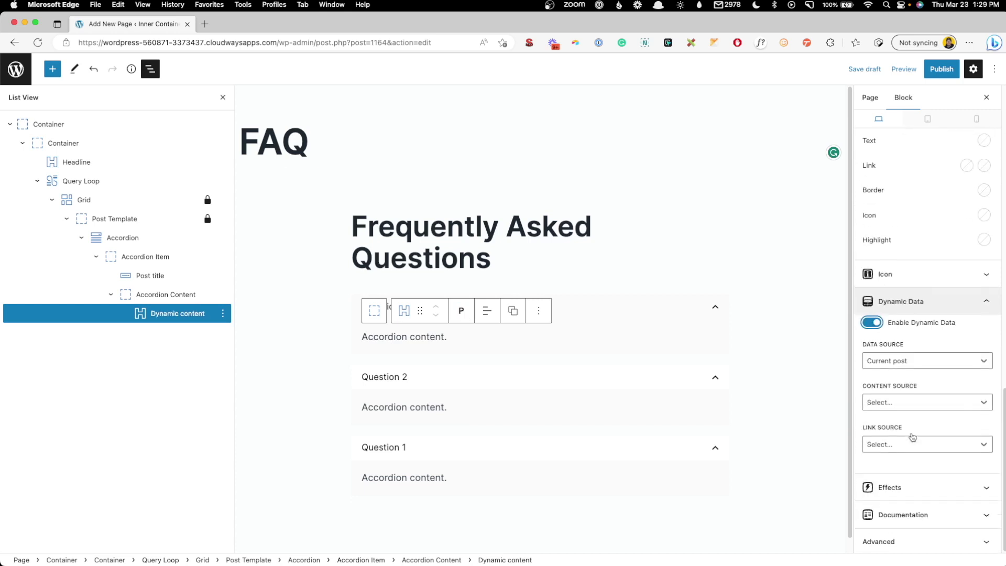
{"action": "left_click", "coordinate": [911, 401]}
{"action": "left_click", "coordinate": [898, 506]}
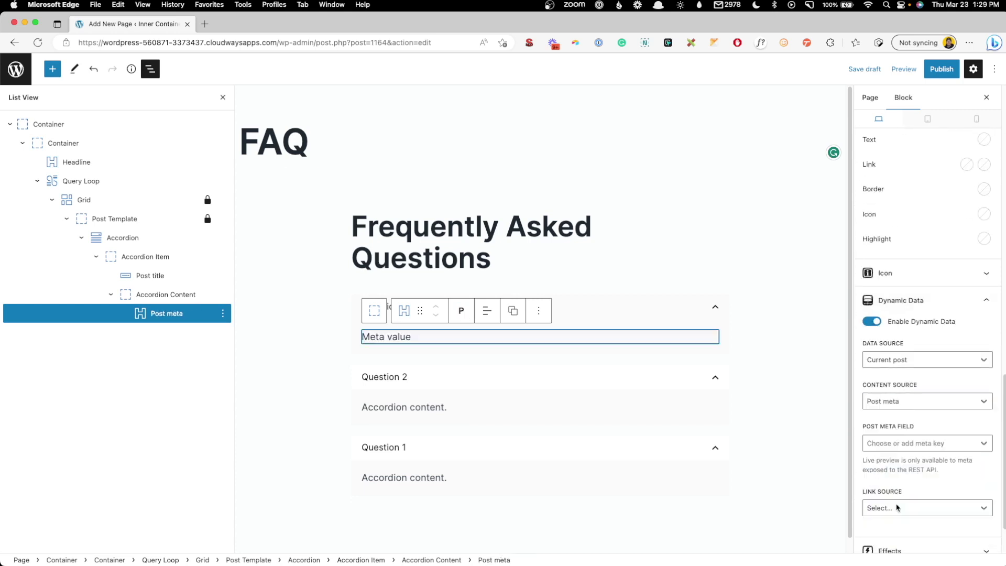
{"action": "left_click", "coordinate": [909, 444]}
{"action": "type", "text": "answer"}
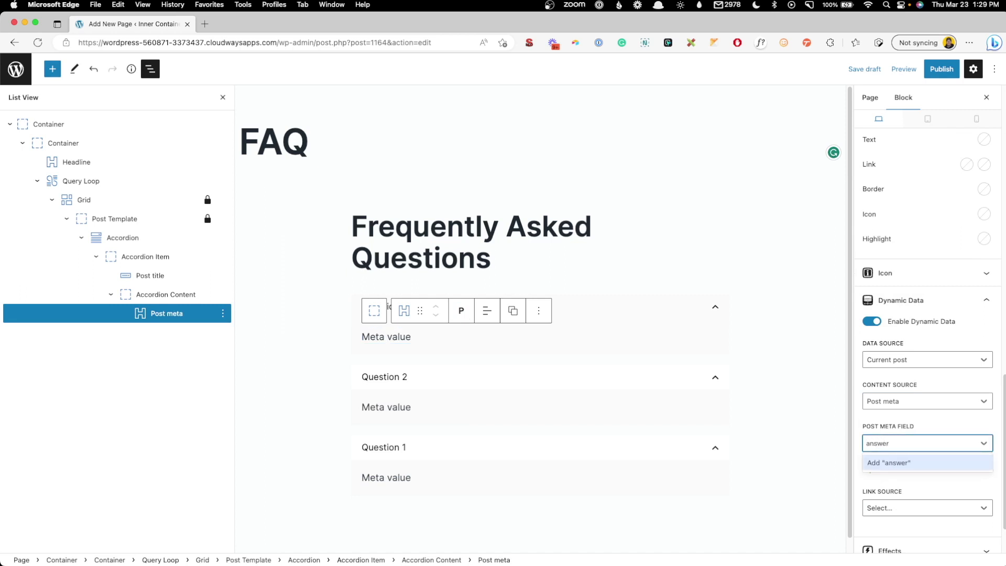
{"action": "left_click", "coordinate": [911, 464]}
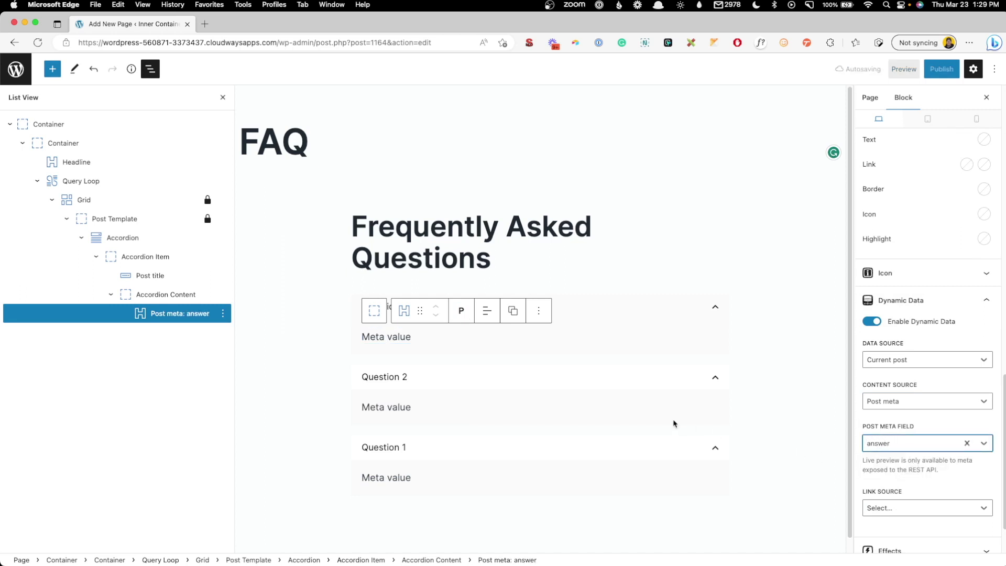
Publish the FAQ page and open the live page in a new browser tab
{"action": "left_click", "coordinate": [942, 69]}
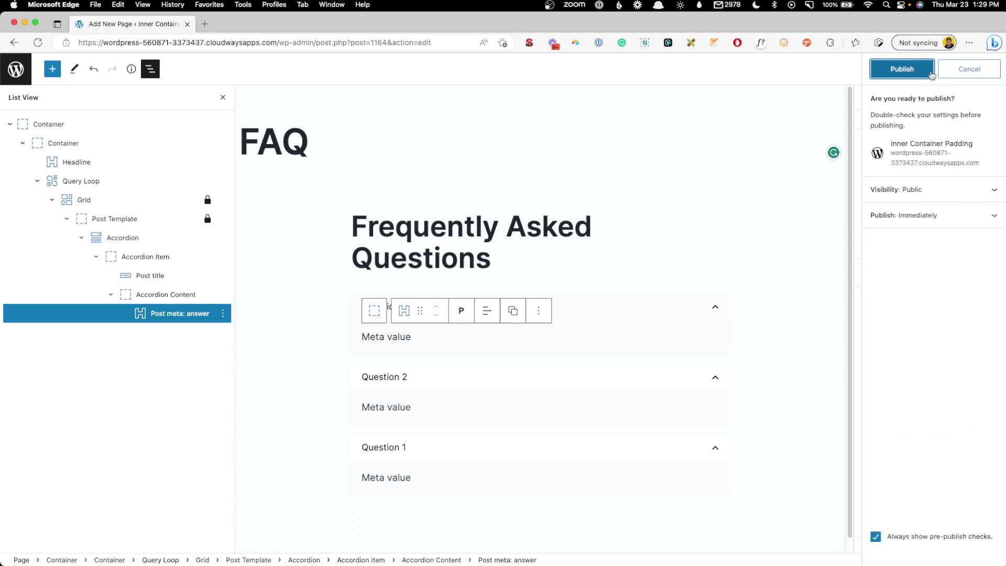
{"action": "left_click", "coordinate": [904, 69]}
{"action": "left_click", "coordinate": [105, 532], "text": "super"}
{"action": "left_click", "coordinate": [219, 20]}
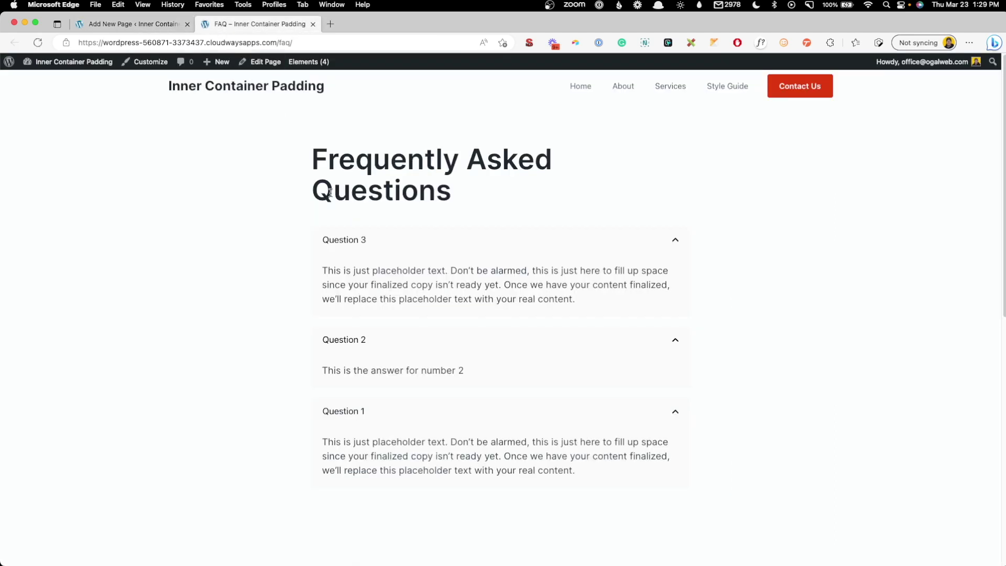
Check the answers on the live FAQ page and test collapsing and expanding each of the three questions
{"action": "left_click_drag", "start_coordinate": [340, 285], "coordinate": [465, 286]}
{"action": "left_click", "coordinate": [437, 297]}
{"action": "left_click_drag", "start_coordinate": [326, 370], "coordinate": [464, 371]}
{"action": "left_click", "coordinate": [348, 410]}
{"action": "left_click", "coordinate": [335, 342]}
{"action": "left_click", "coordinate": [366, 241]}
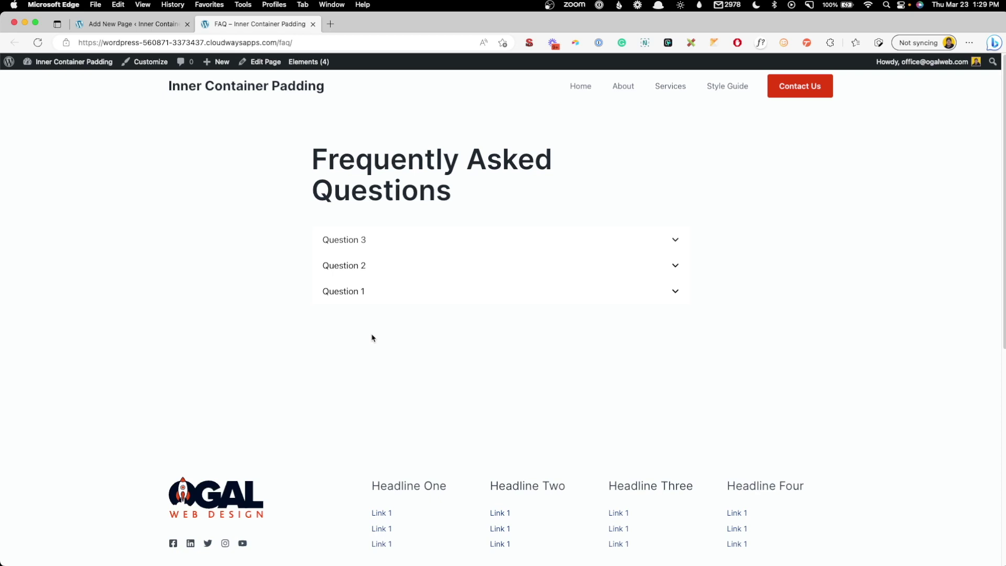
{"action": "left_click", "coordinate": [385, 250]}
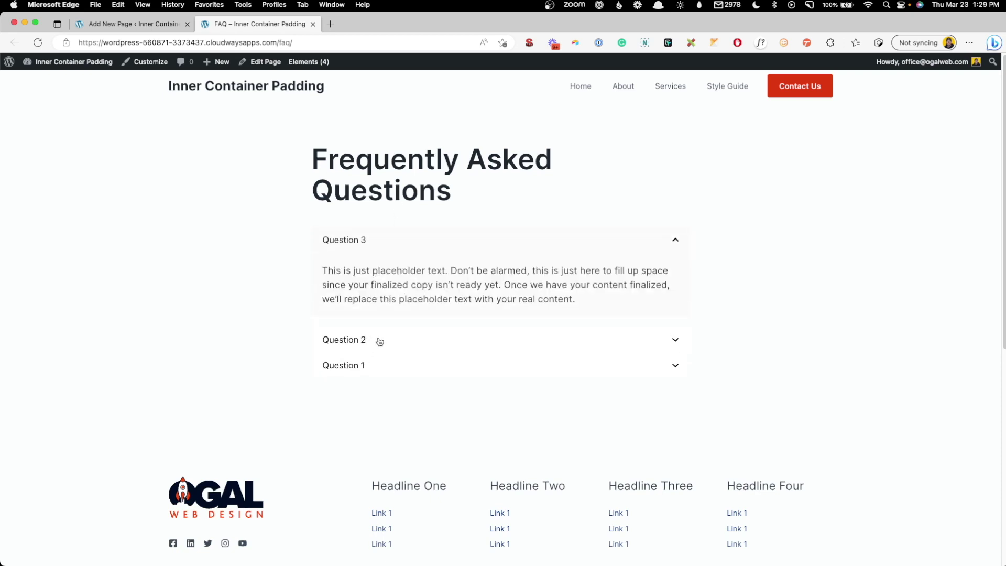
{"action": "left_click_drag", "start_coordinate": [379, 341], "coordinate": [368, 415]}
{"action": "left_click", "coordinate": [368, 415]}
{"action": "left_click", "coordinate": [255, 306]}
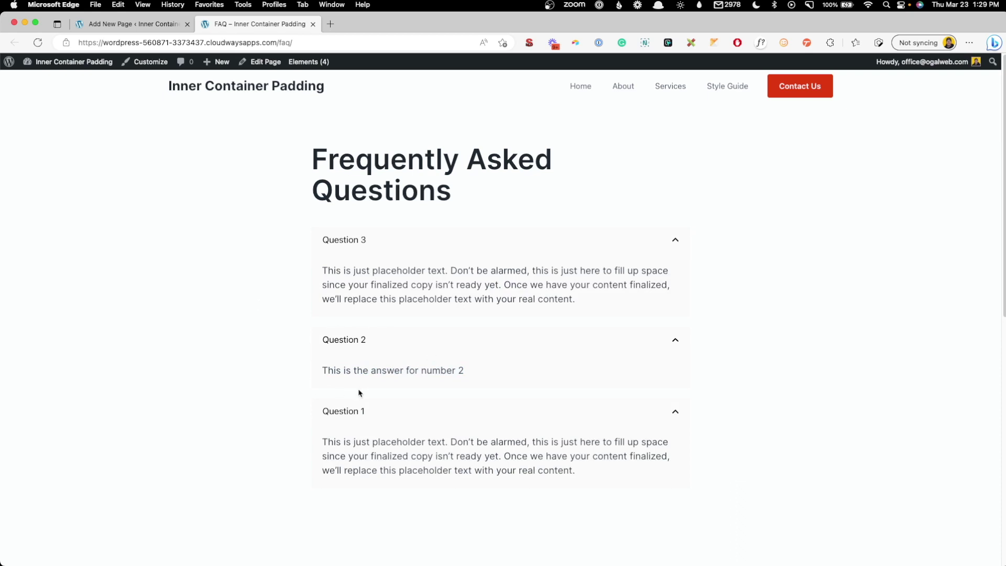
Return to the page editor and turn off the Accordion Item's option to be open by default
{"action": "left_click", "coordinate": [167, 24]}
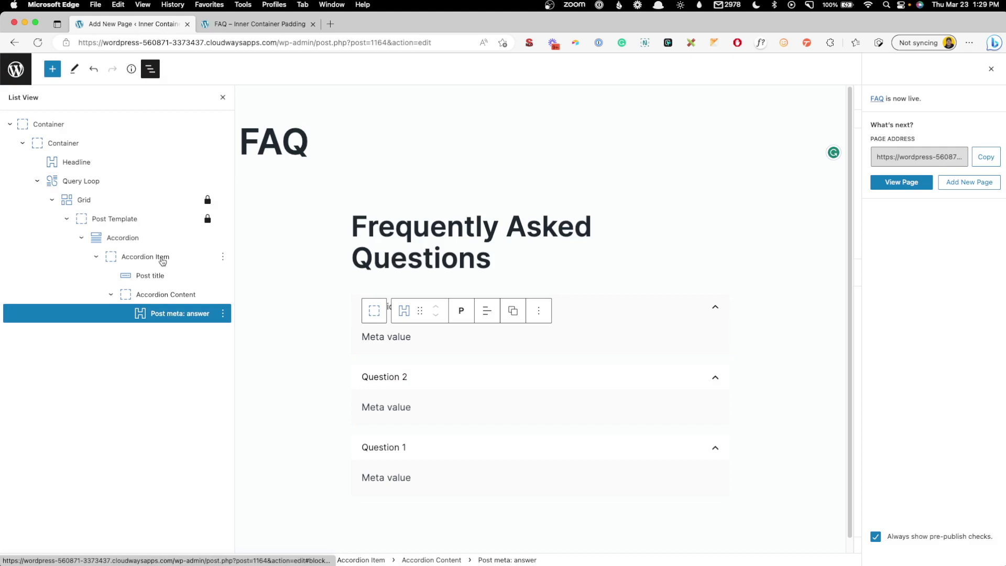
{"action": "left_click", "coordinate": [150, 256]}
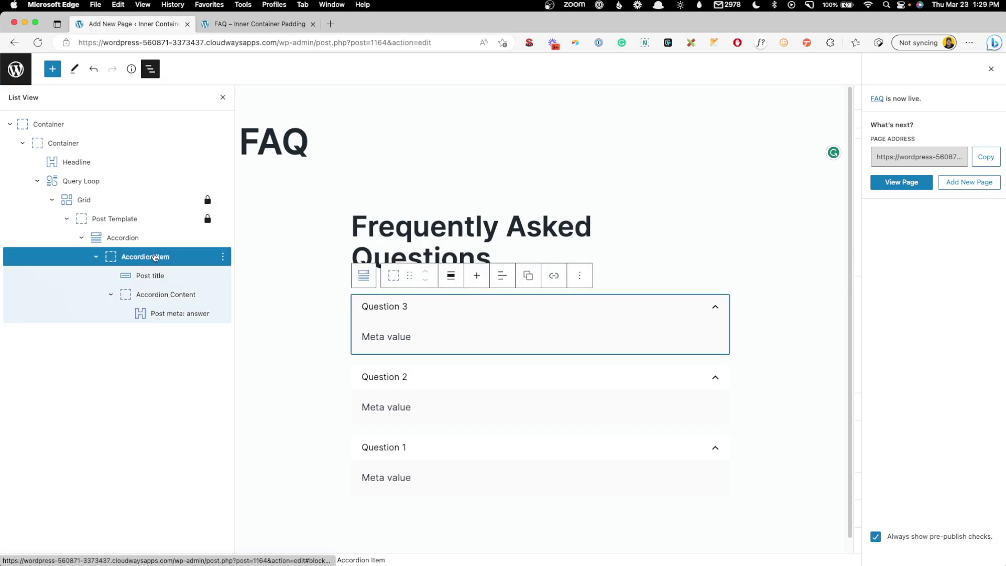
{"action": "left_click", "coordinate": [994, 71]}
{"action": "left_click", "coordinate": [158, 256]}
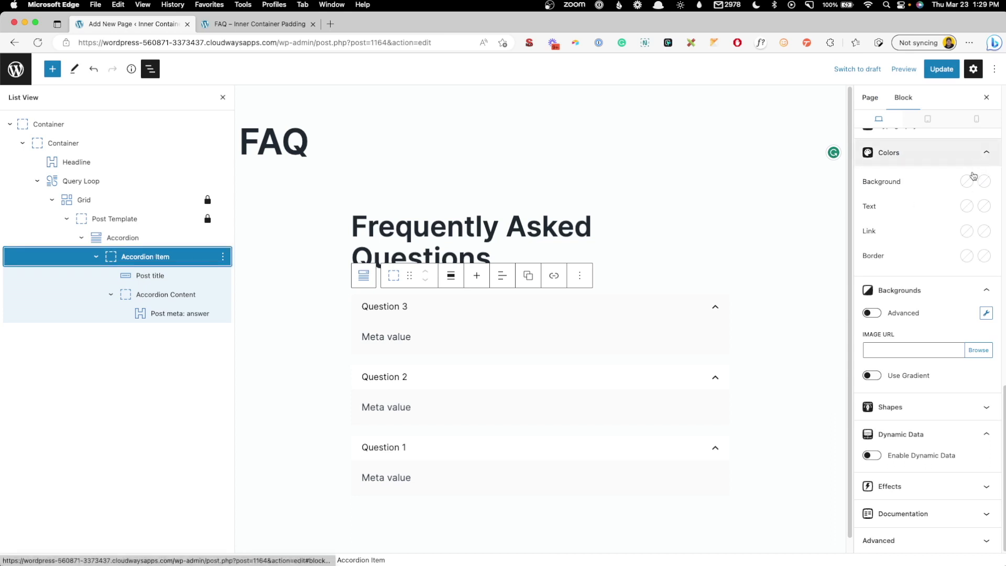
{"action": "scroll", "coordinate": [955, 215], "scroll_direction": "up", "scroll_amount": 10}
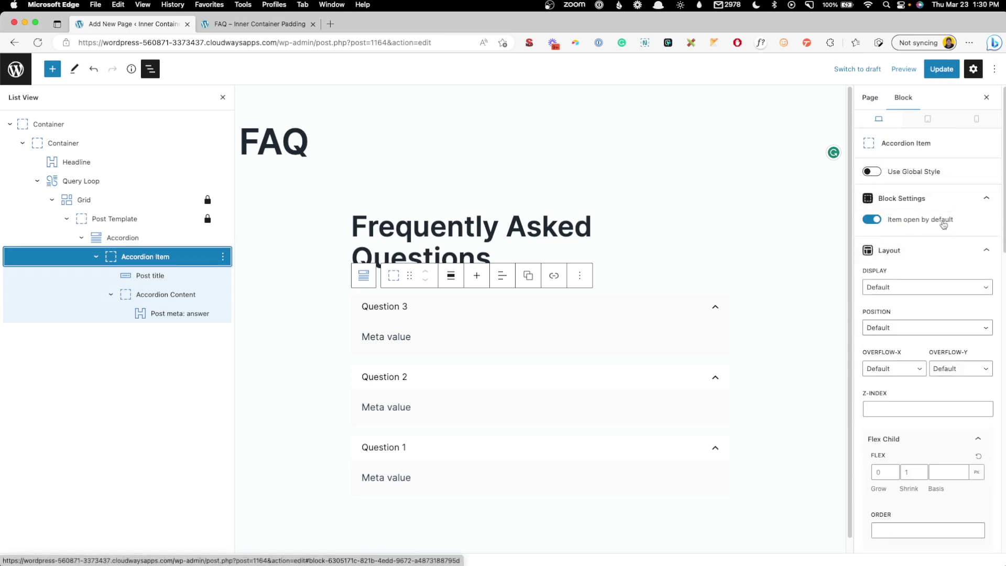
{"action": "left_click", "coordinate": [867, 224]}
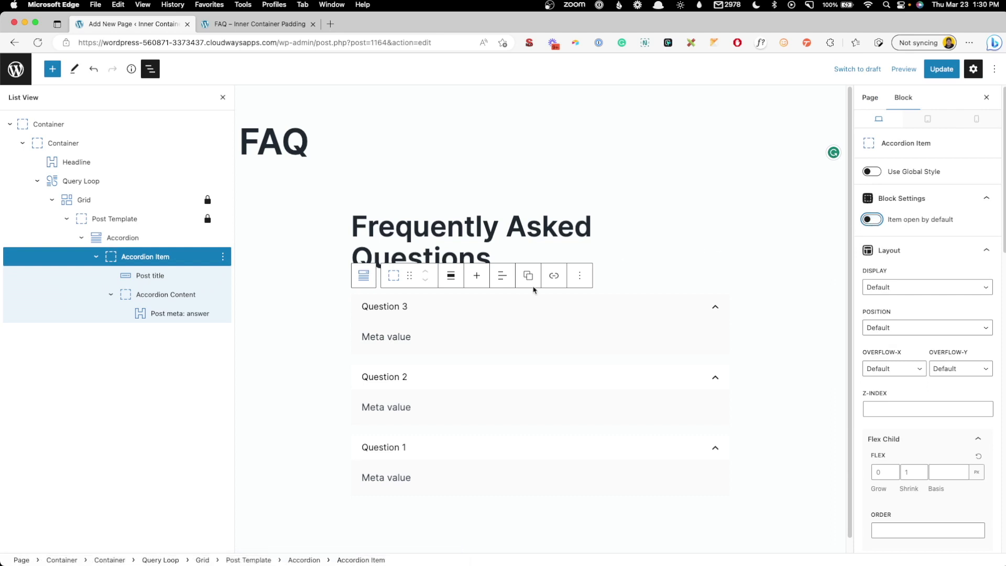
{"action": "scroll", "coordinate": [799, 352], "scroll_direction": "down", "scroll_amount": 1}
{"action": "scroll", "coordinate": [928, 352], "scroll_direction": "down", "scroll_amount": 5}
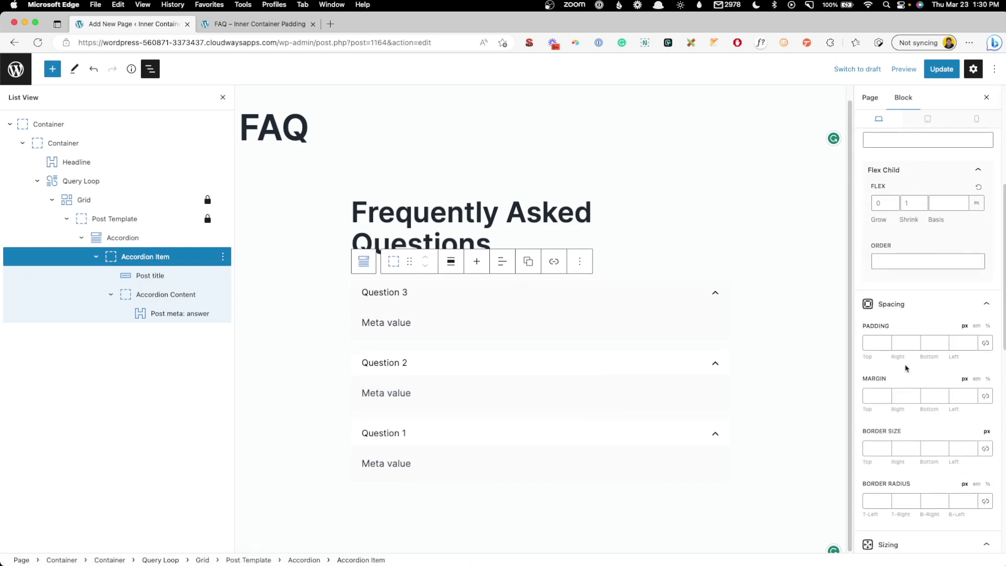
Set the Accordion Content container's bottom margin to 0 px and update the FAQ page
{"action": "left_click", "coordinate": [157, 294]}
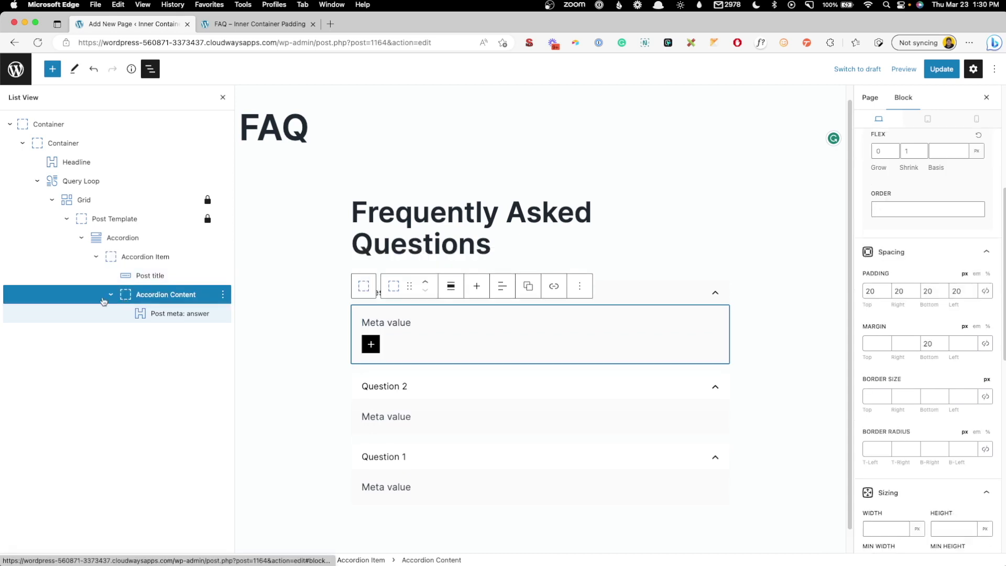
{"action": "double_click", "coordinate": [930, 340]}
{"action": "type", "text": "0"}
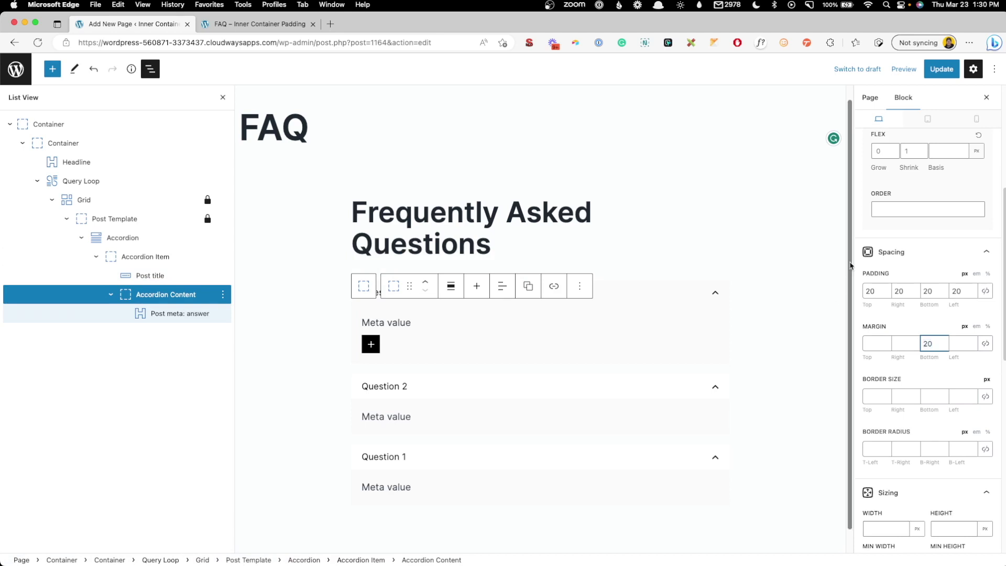
{"action": "left_click", "coordinate": [942, 68]}
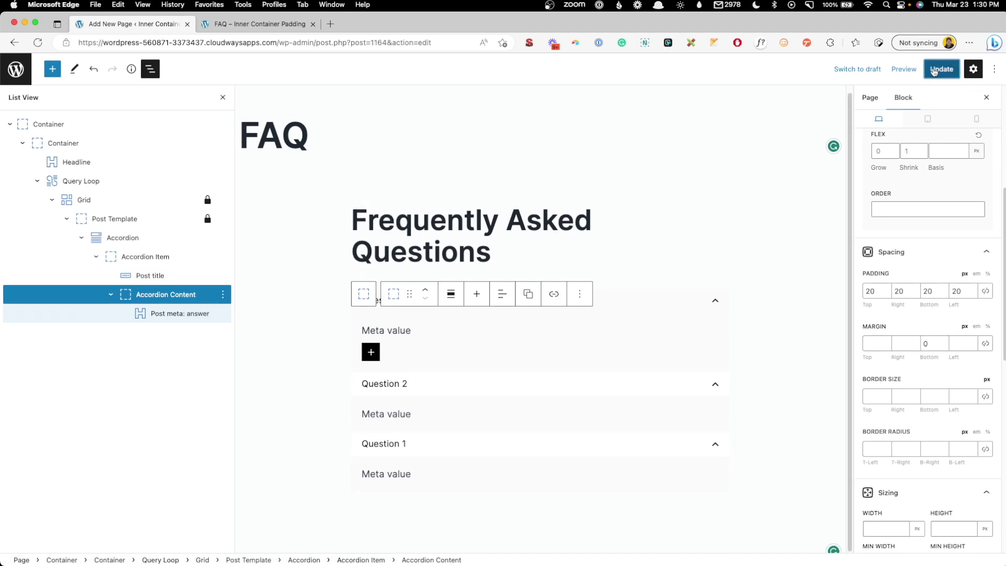
Reload the live FAQ page and expand Question 3 to check the accordion's default state and spacing
{"action": "left_click", "coordinate": [281, 24]}
{"action": "left_click", "coordinate": [281, 42]}
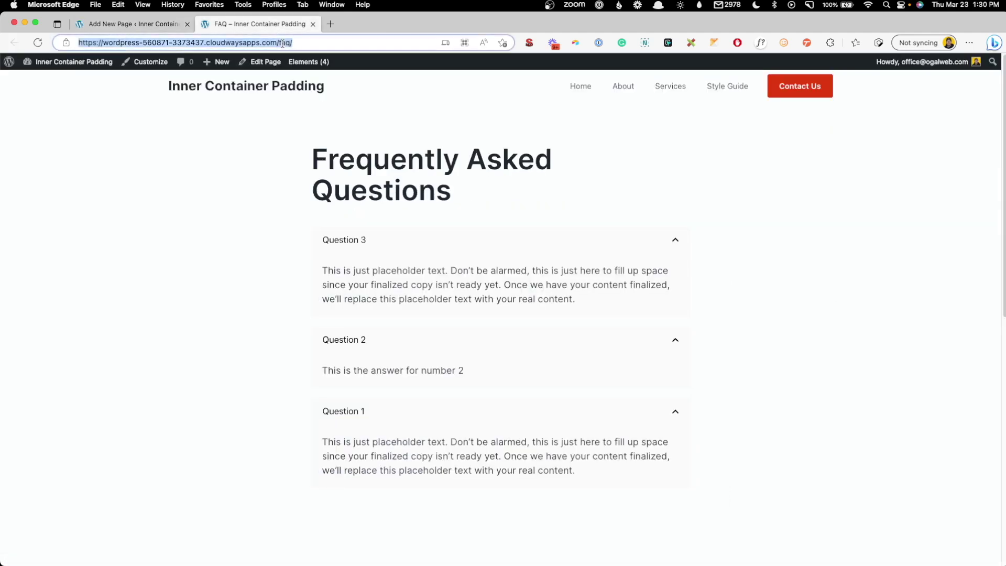
{"action": "key", "text": "Return"}
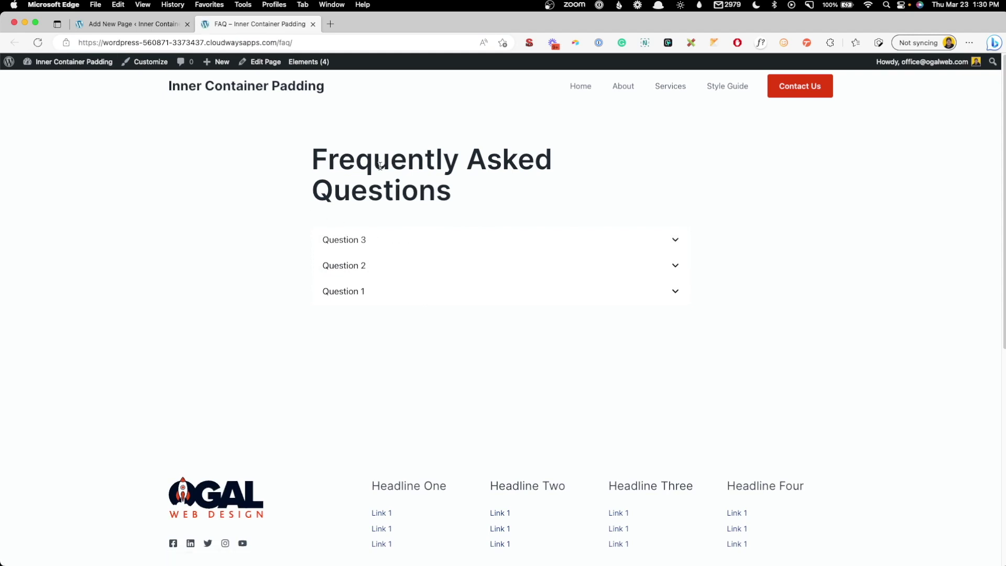
{"action": "left_click", "coordinate": [370, 241]}
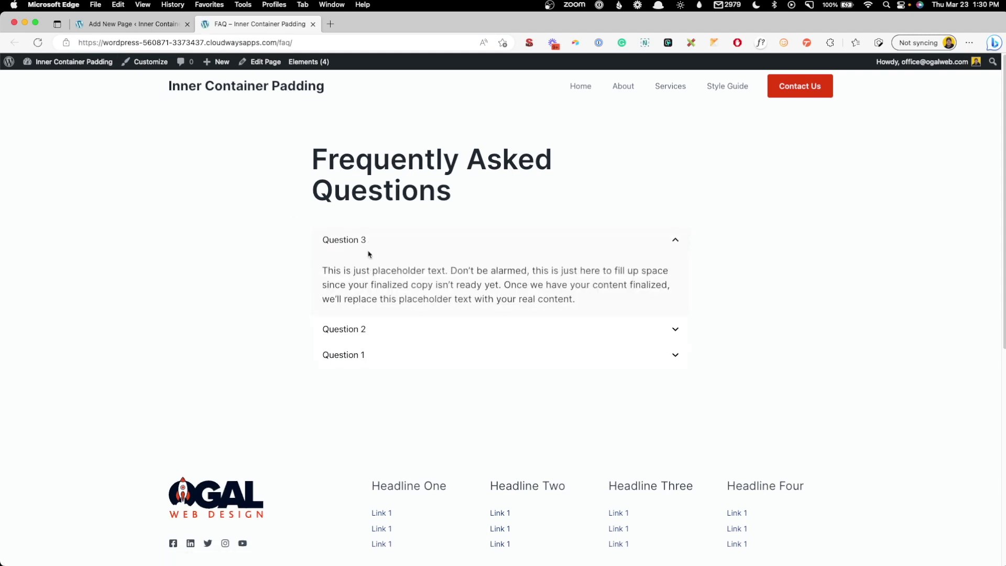
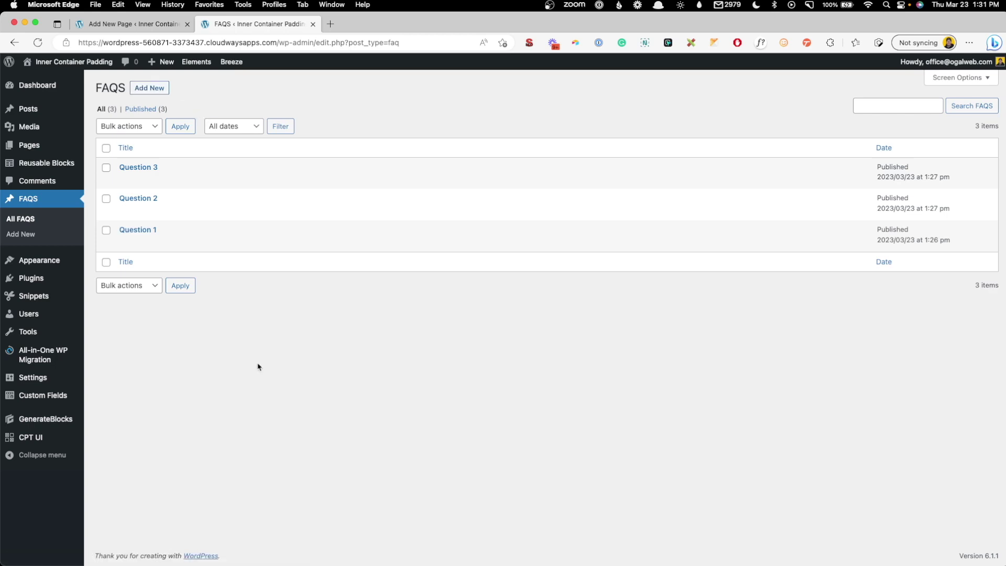
Start a new CPT UI taxonomy with slug "faq_category", plural label "FAQ Categories" and singular label "FAQ Category"
{"action": "mouse_move", "coordinate": [48, 445]}
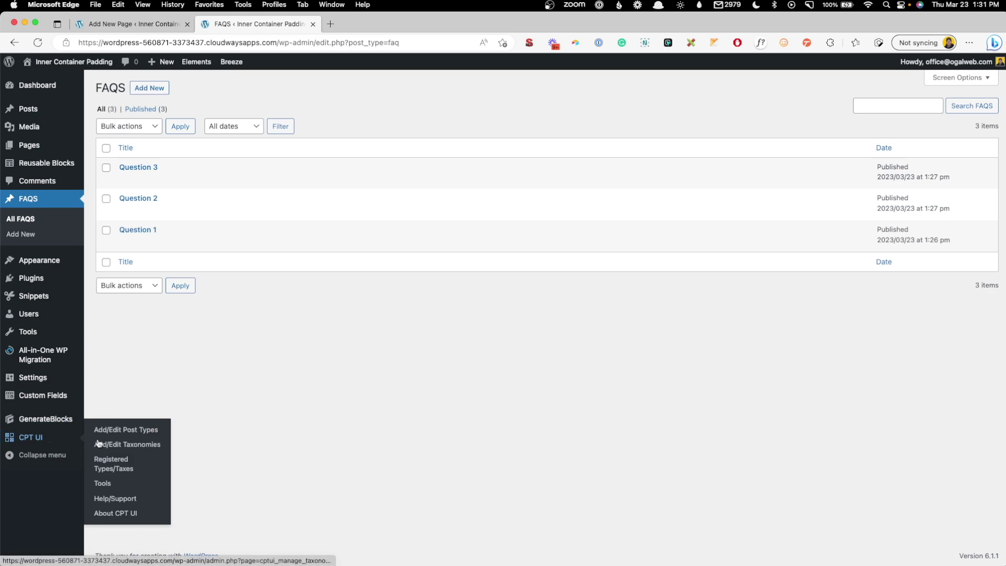
{"action": "left_click", "coordinate": [126, 449]}
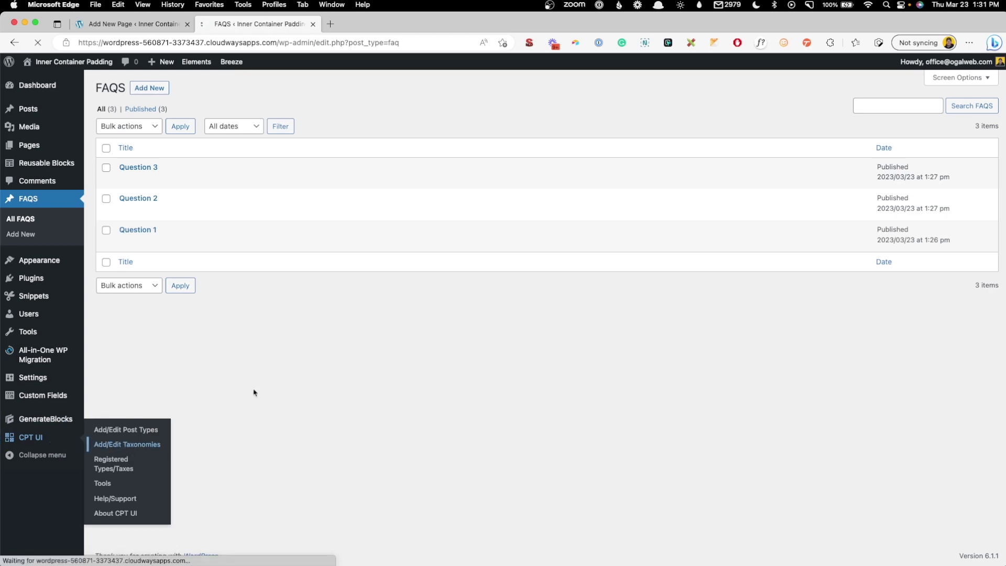
{"action": "left_click", "coordinate": [247, 181]}
{"action": "type", "text": "faq_category"}
{"action": "left_click", "coordinate": [238, 245]}
{"action": "type", "text": "GAQ Categories"}
{"action": "left_click", "coordinate": [238, 289]}
{"action": "type", "text": "FAQ Categor"}
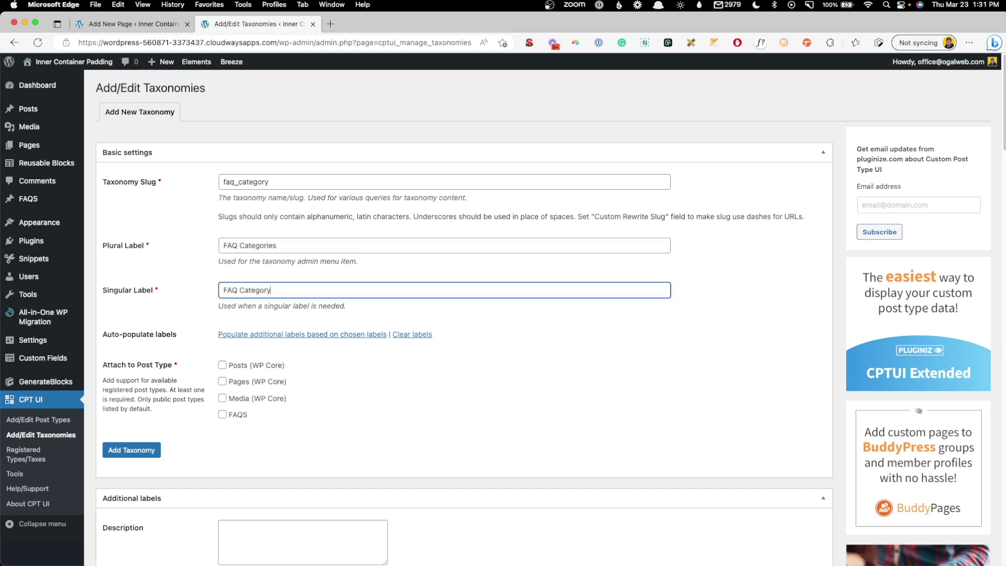
Attach the new taxonomy to the FAQS post type and add it
{"action": "left_click", "coordinate": [223, 415]}
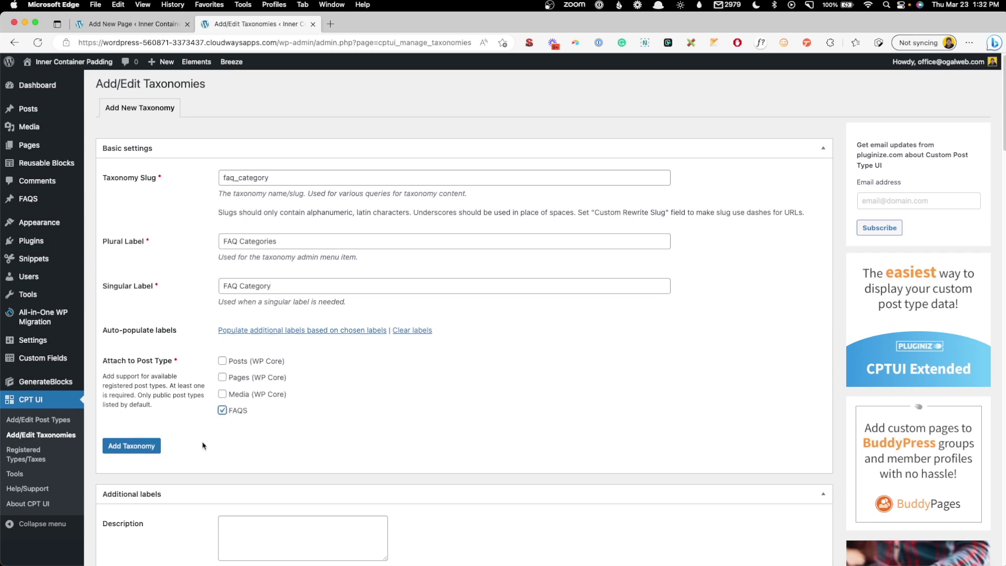
{"action": "scroll", "coordinate": [157, 328], "scroll_direction": "down", "scroll_amount": 3}
{"action": "left_click", "coordinate": [142, 290]}
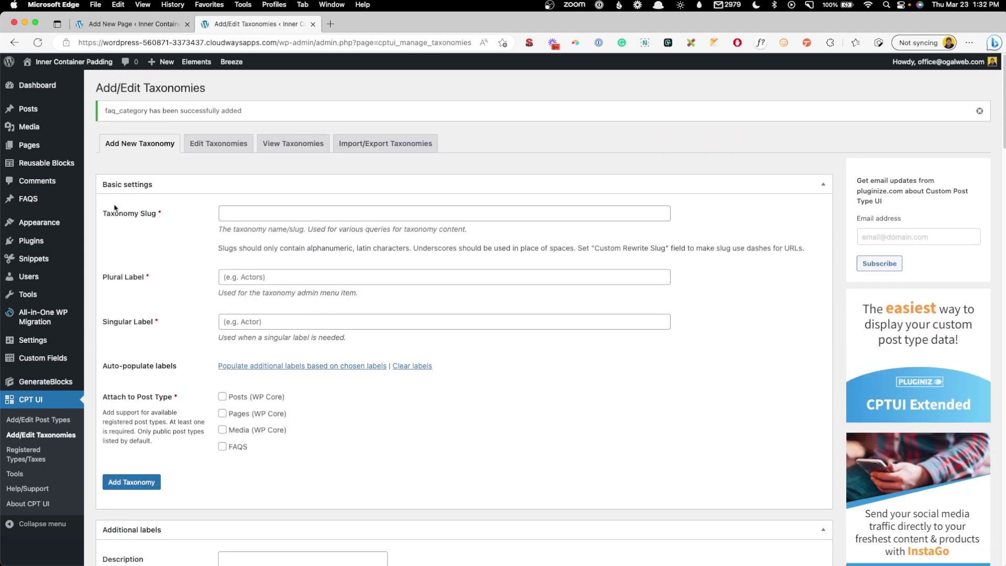
Add two FAQ categories named "Category 1" and "Category 2"
{"action": "mouse_move", "coordinate": [44, 204]}
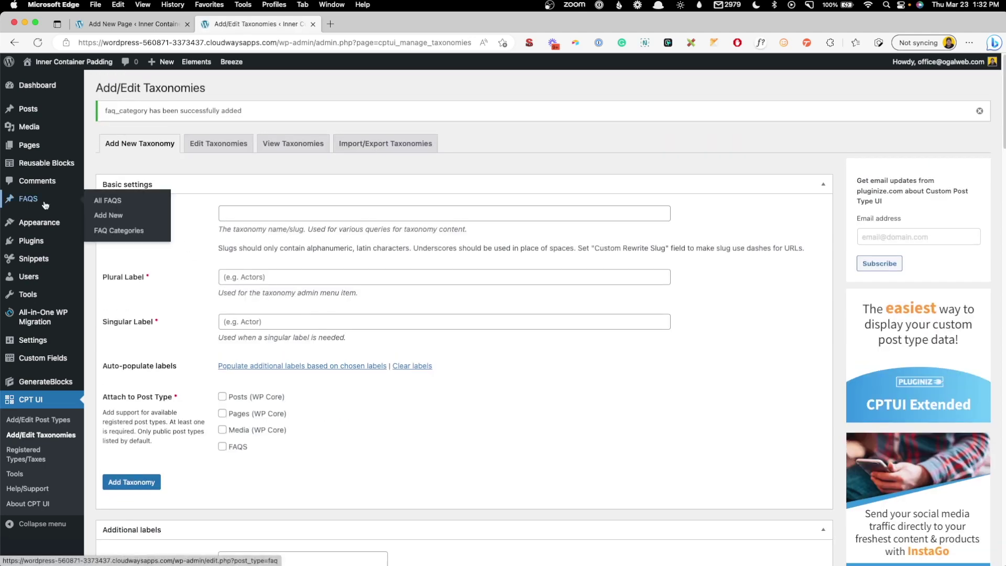
{"action": "left_click", "coordinate": [119, 232]}
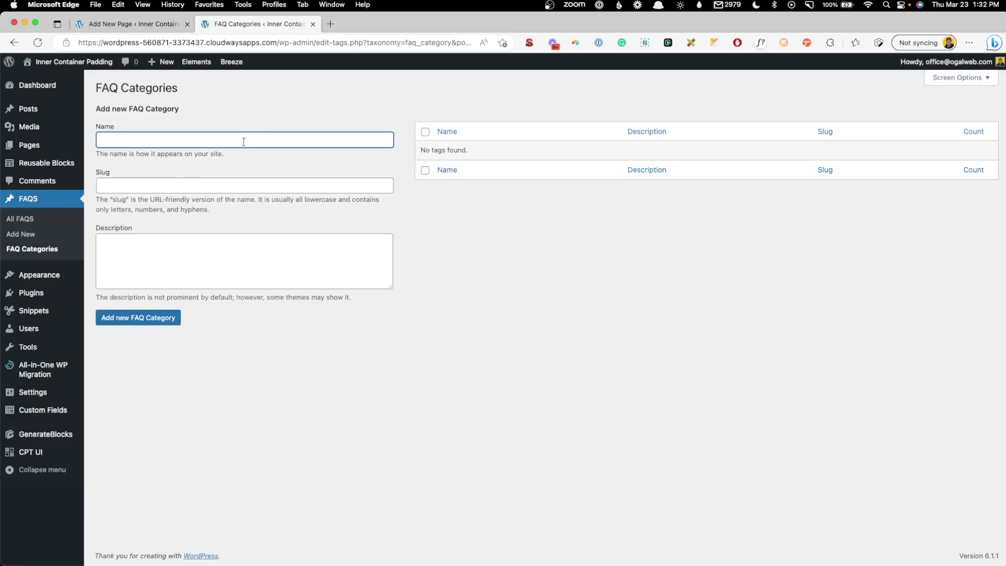
{"action": "type", "text": "Category 1"}
{"action": "left_click", "coordinate": [171, 317]}
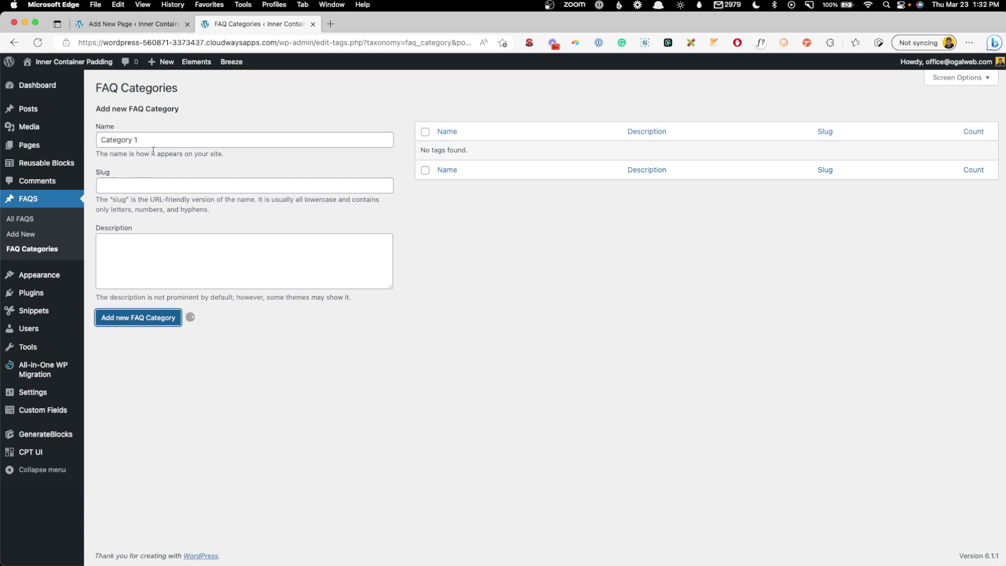
{"action": "left_click", "coordinate": [152, 171]}
{"action": "type", "text": "Category 2"}
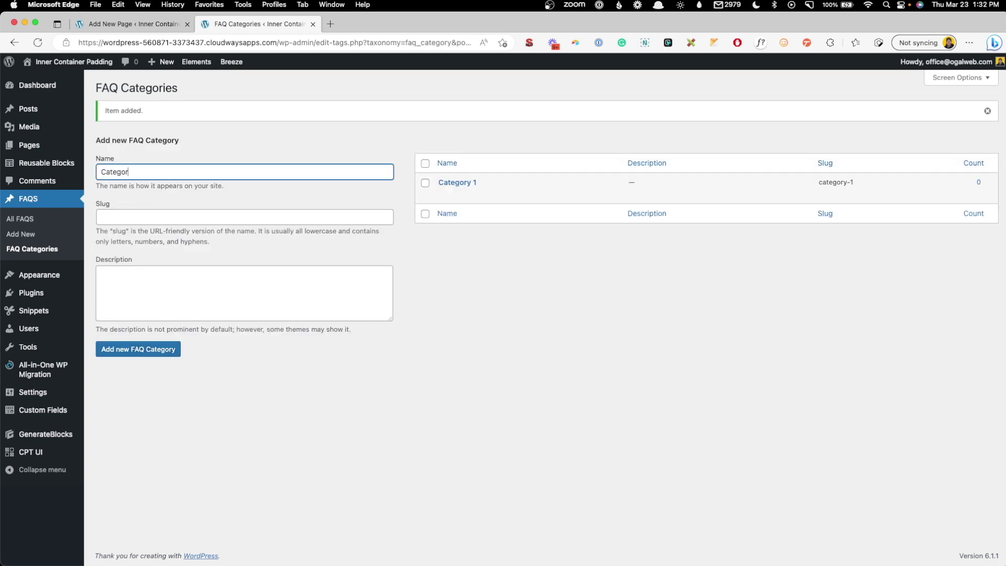
{"action": "left_click", "coordinate": [124, 356]}
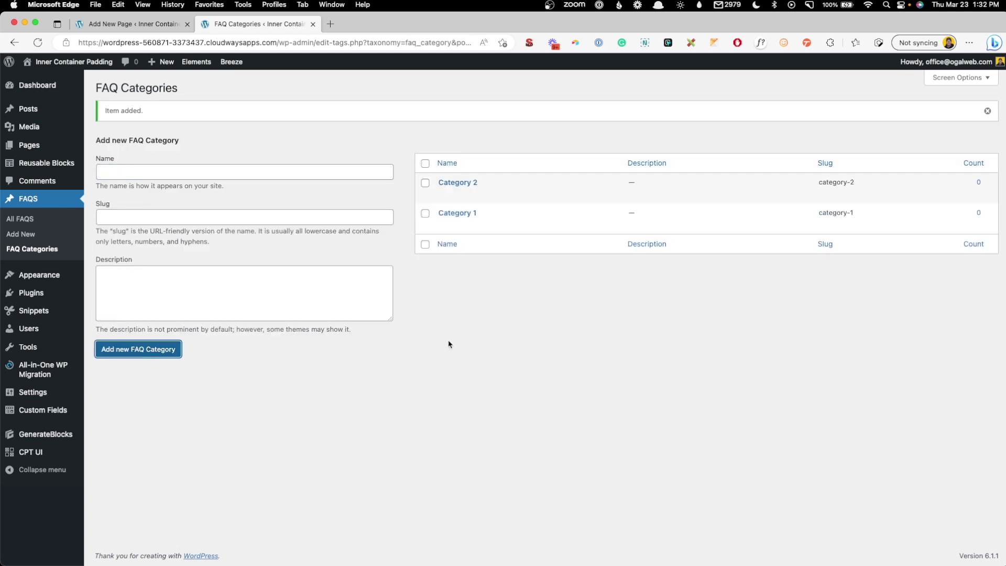
Open the Question 3 FAQ for editing, assign it to "Category 1" and update the post
{"action": "left_click", "coordinate": [21, 218]}
{"action": "mouse_move", "coordinate": [143, 182]}
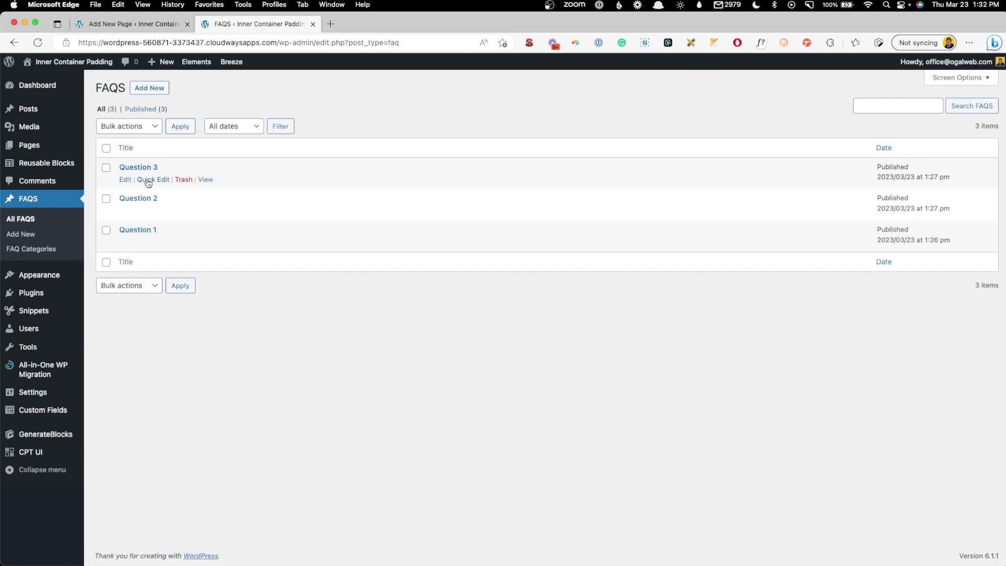
{"action": "left_click", "coordinate": [913, 284]}
{"action": "type", "text": "Category 1,"}
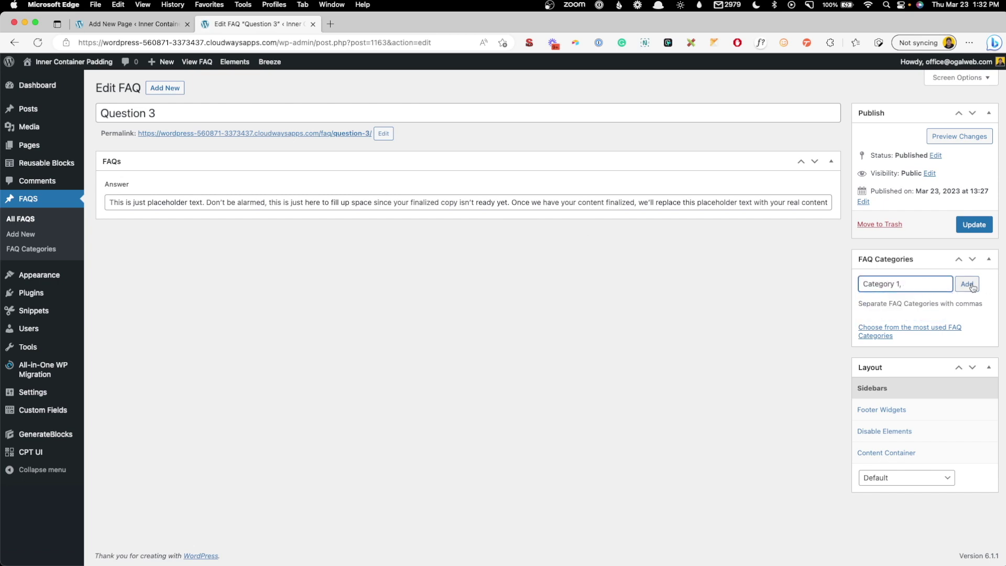
{"action": "left_click", "coordinate": [968, 284]}
{"action": "left_click", "coordinate": [974, 224]}
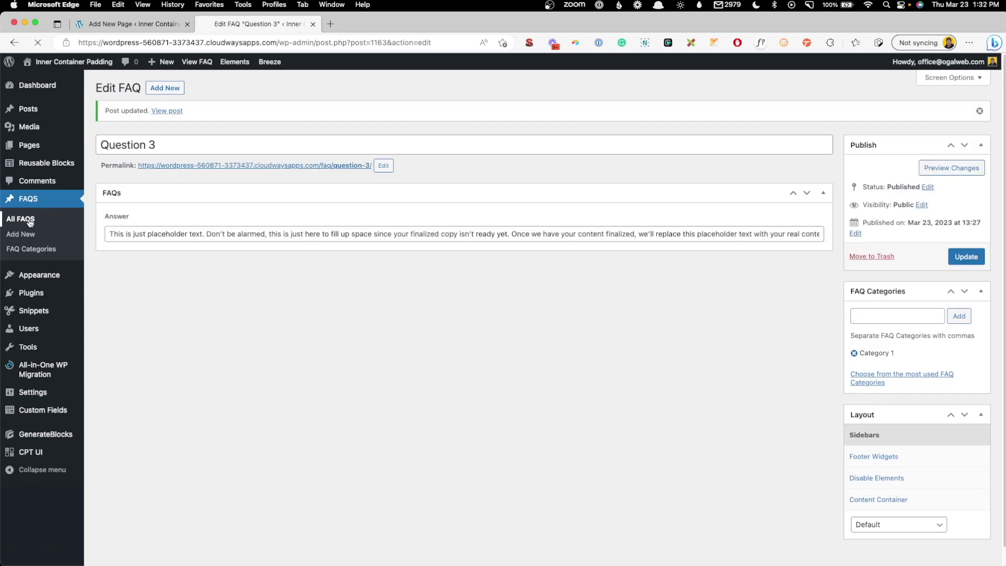
Assign the Question 2 FAQ to "Category 2" and update the post
{"action": "left_click", "coordinate": [921, 283]}
{"action": "type", "text": "Category 2"}
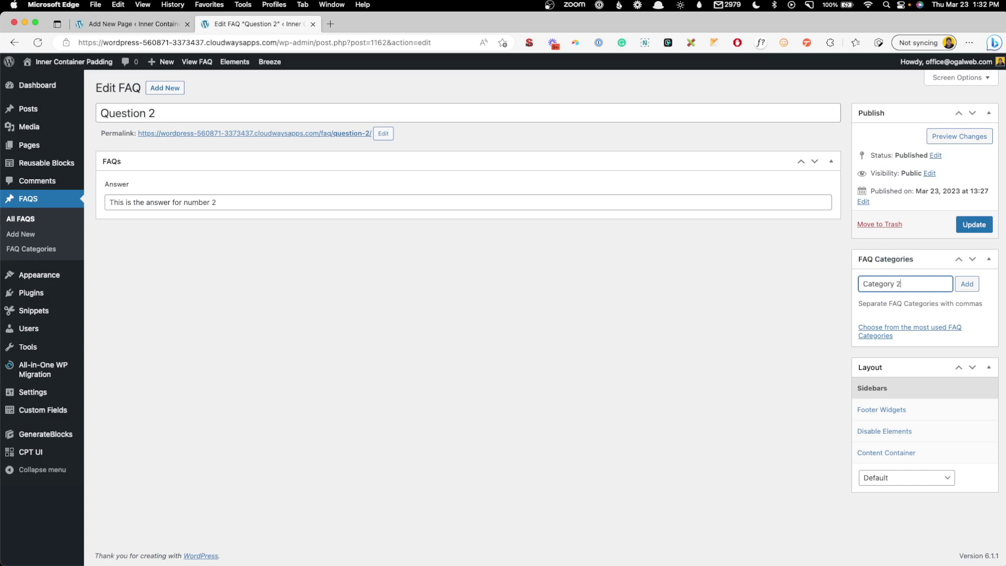
{"action": "left_click", "coordinate": [922, 300]}
{"action": "left_click", "coordinate": [965, 287]}
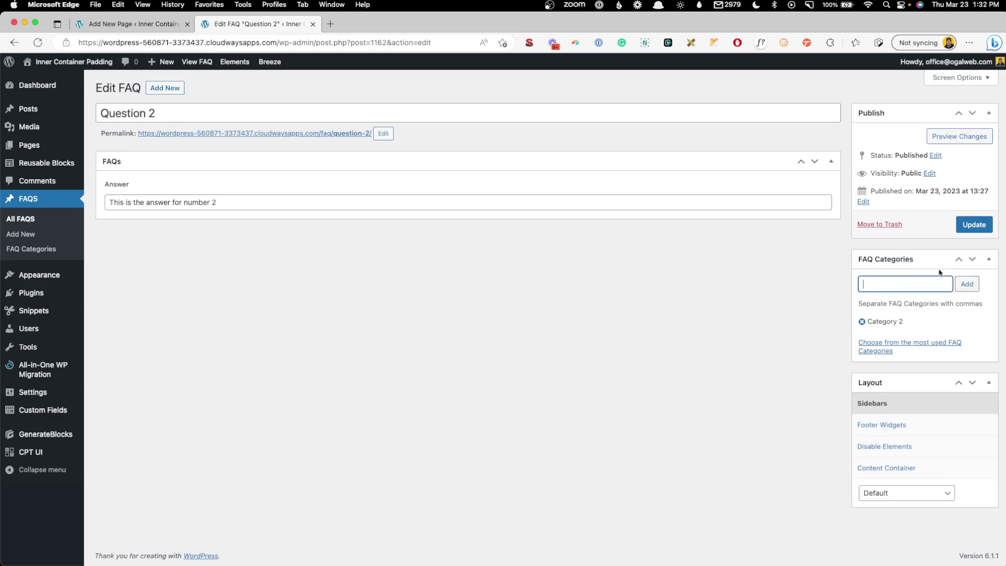
{"action": "left_click", "coordinate": [975, 224]}
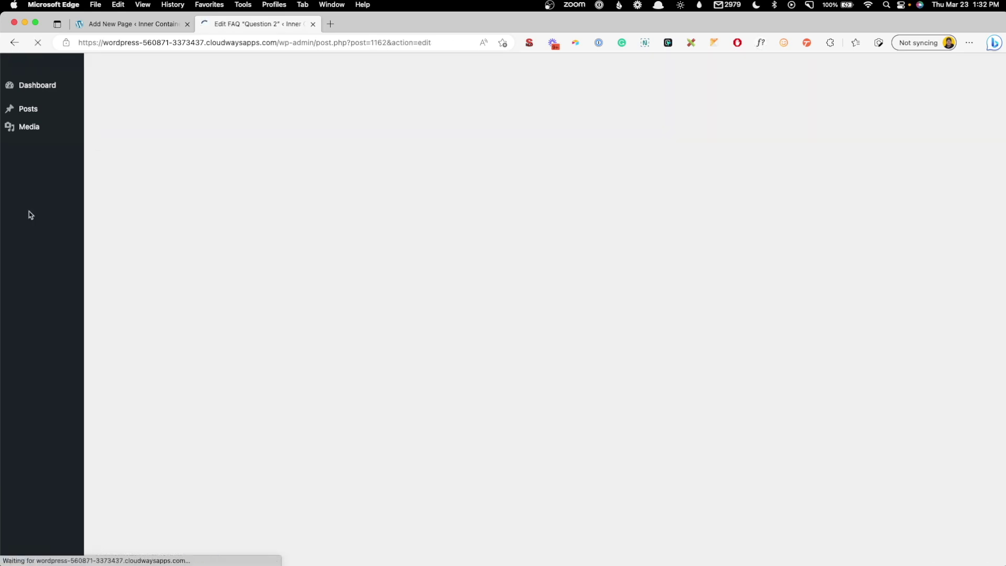
Open the Question 1 FAQ for editing, assign it to both "Category 1" and "Category 2", and update the post
{"action": "left_click", "coordinate": [28, 219]}
{"action": "left_click", "coordinate": [125, 242]}
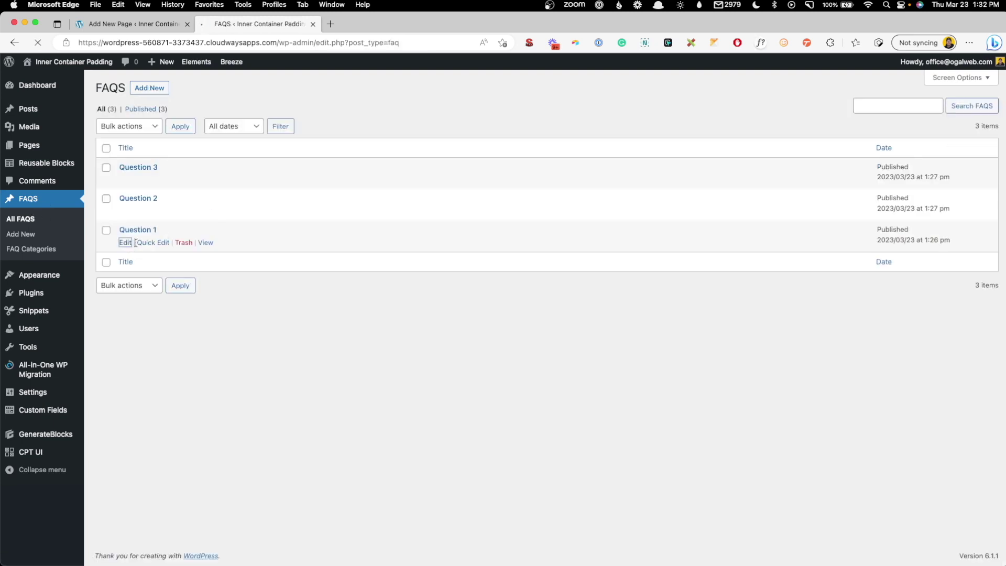
{"action": "left_click", "coordinate": [931, 285]}
{"action": "type", "text": "Cat"}
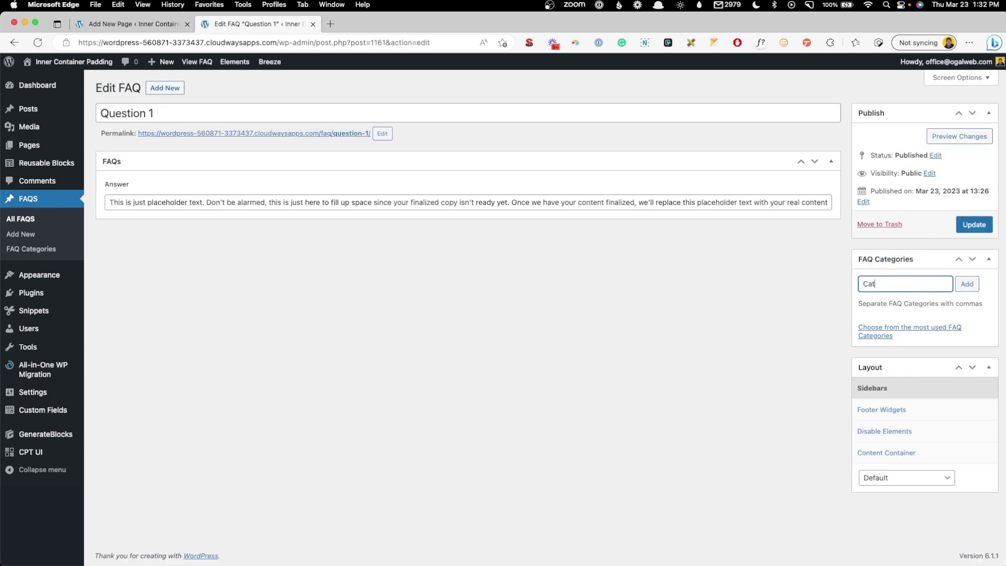
{"action": "type", "text": "egory"}
{"action": "left_click", "coordinate": [919, 298]}
{"action": "type", "text": "Category"}
{"action": "left_click", "coordinate": [897, 313]}
{"action": "left_click", "coordinate": [969, 285]}
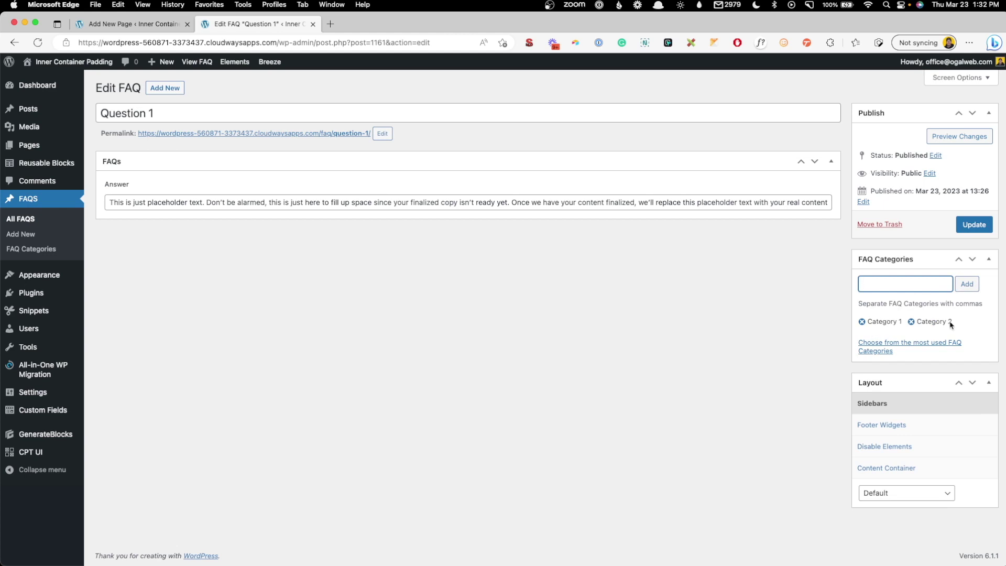
{"action": "left_click", "coordinate": [969, 225]}
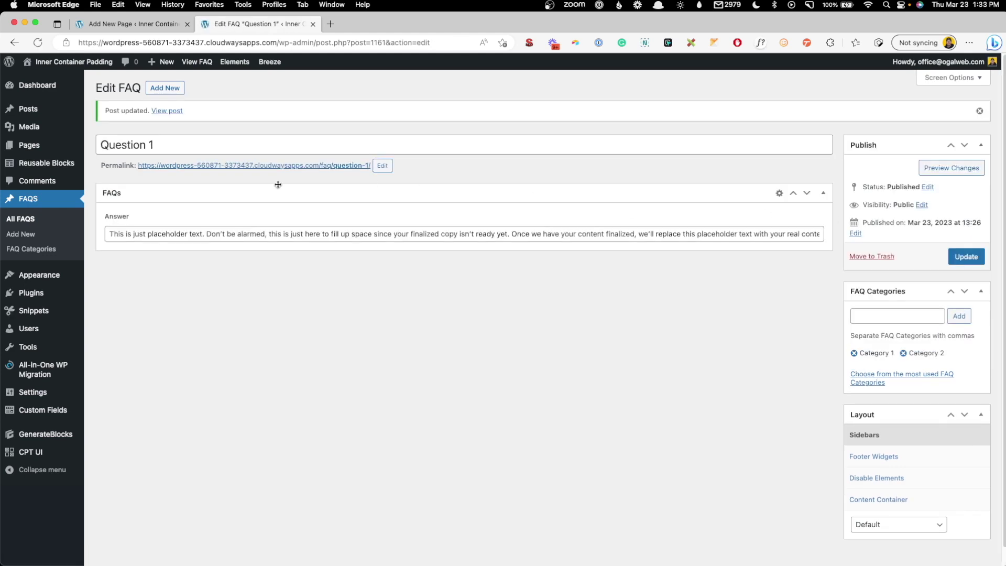
Create a new page titled "Category 1" and insert a Container block with an inner container
{"action": "left_click", "coordinate": [87, 158]}
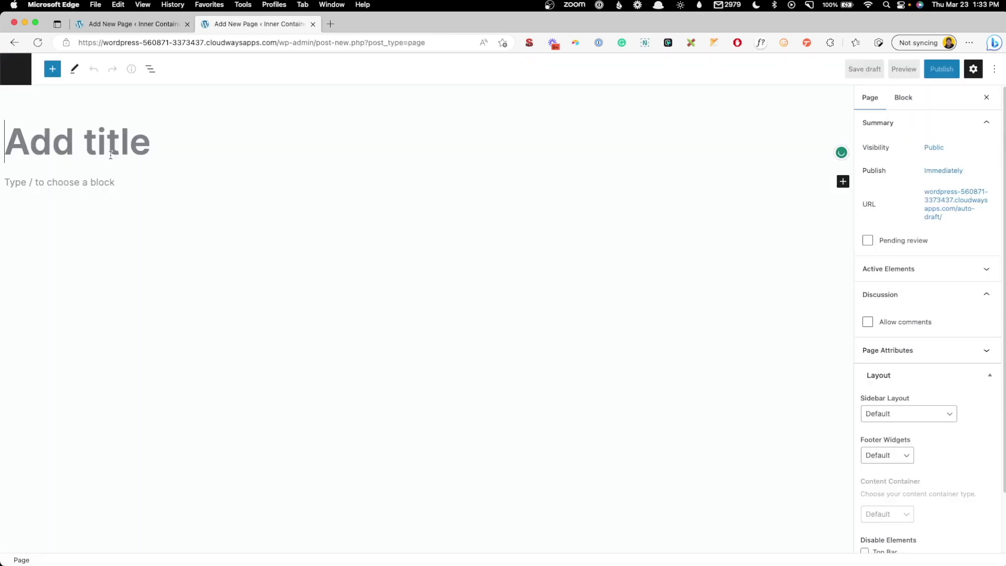
{"action": "type", "text": "Category 1"}
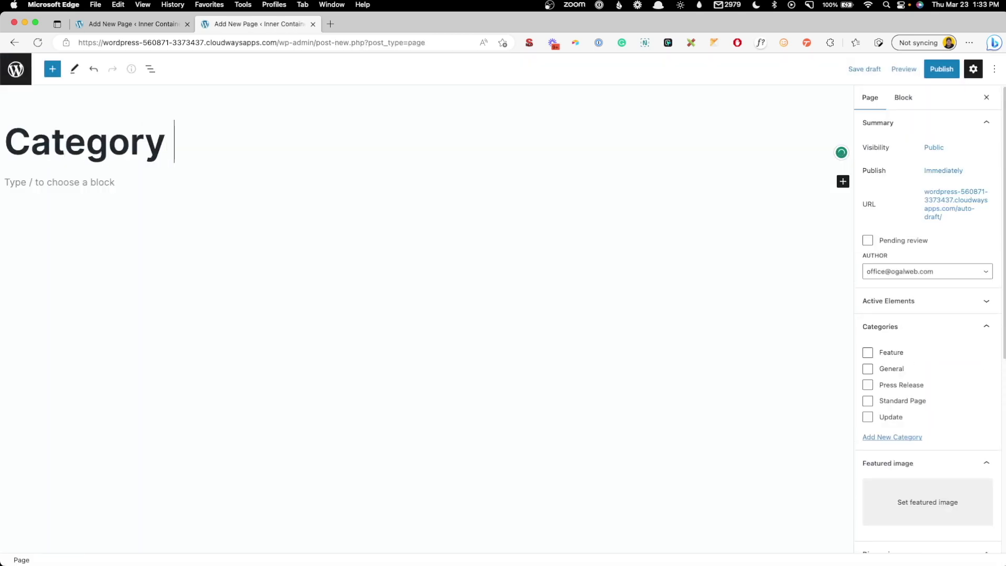
{"action": "left_click", "coordinate": [137, 178]}
{"action": "type", "text": "/con"}
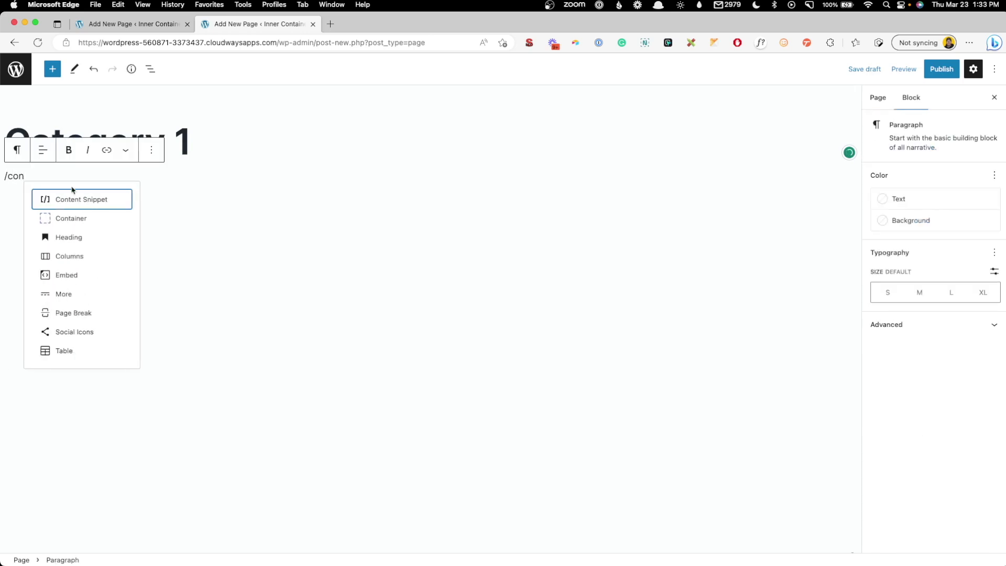
{"action": "left_click", "coordinate": [79, 218]}
{"action": "left_click", "coordinate": [62, 153]}
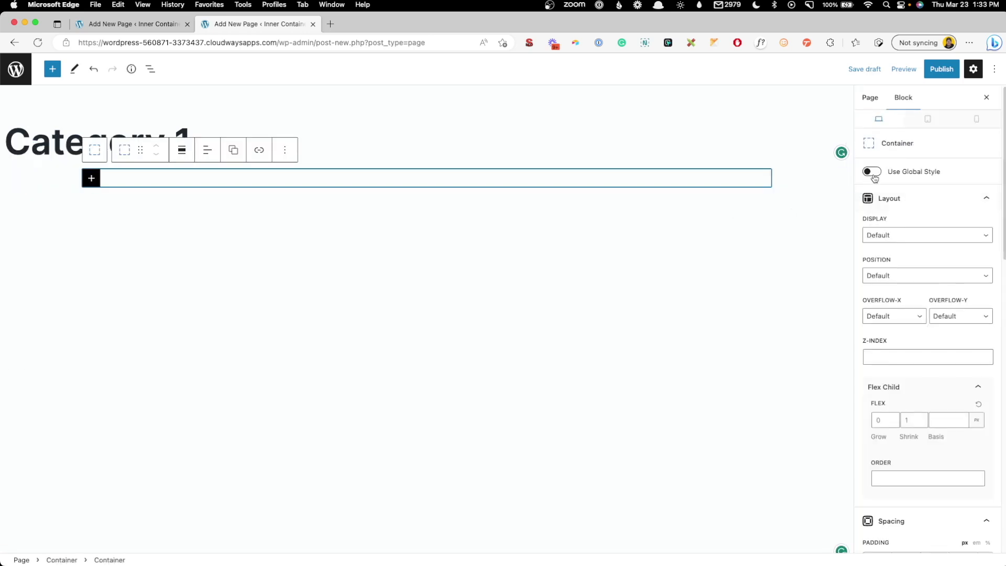
Enable a global style on the Container block and set the inner container's maximum width to 768 px
{"action": "left_click", "coordinate": [872, 171]}
{"action": "left_click", "coordinate": [881, 195]}
{"action": "left_click", "coordinate": [888, 246]}
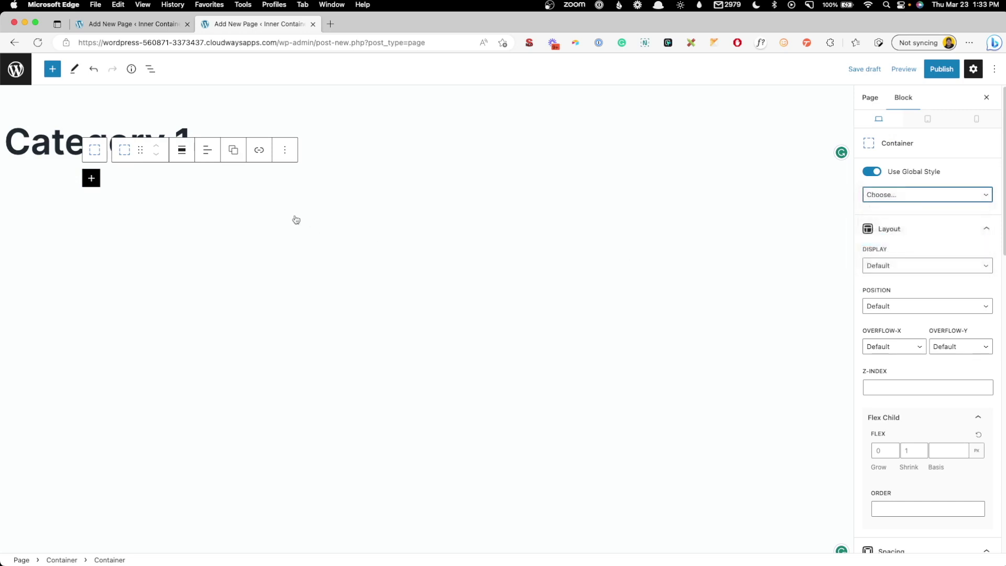
{"action": "scroll", "coordinate": [885, 430], "scroll_direction": "down", "scroll_amount": 7}
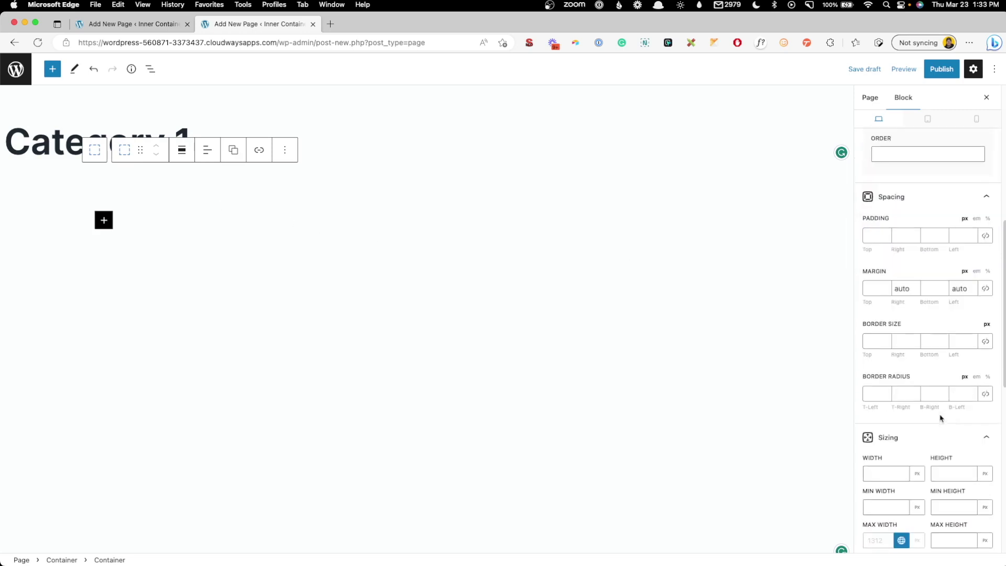
{"action": "left_click", "coordinate": [901, 540]}
{"action": "type", "text": "768"}
{"action": "left_click", "coordinate": [278, 245]}
Copy the Query Loop block from the FAQ page and paste it into the inner container of the Category 1 page
{"action": "left_click", "coordinate": [134, 24]}
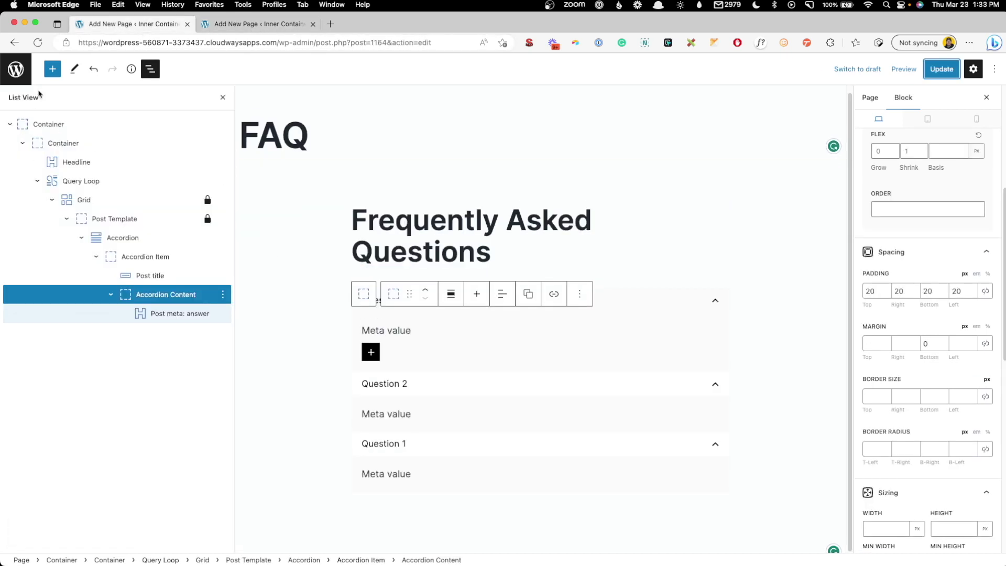
{"action": "left_click", "coordinate": [91, 181]}
{"action": "key", "text": "super+c"}
{"action": "left_click", "coordinate": [236, 24]}
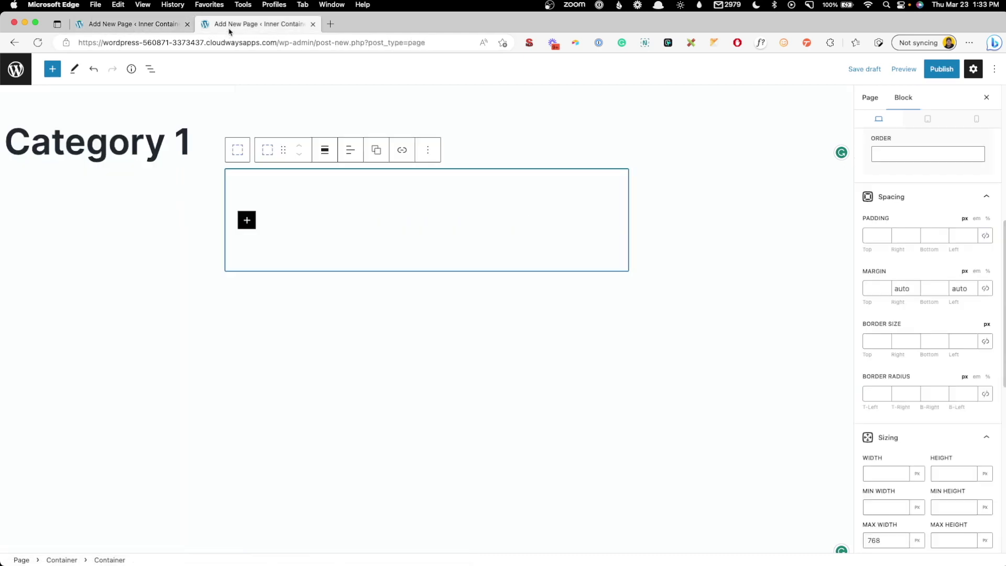
{"action": "left_click", "coordinate": [247, 220]}
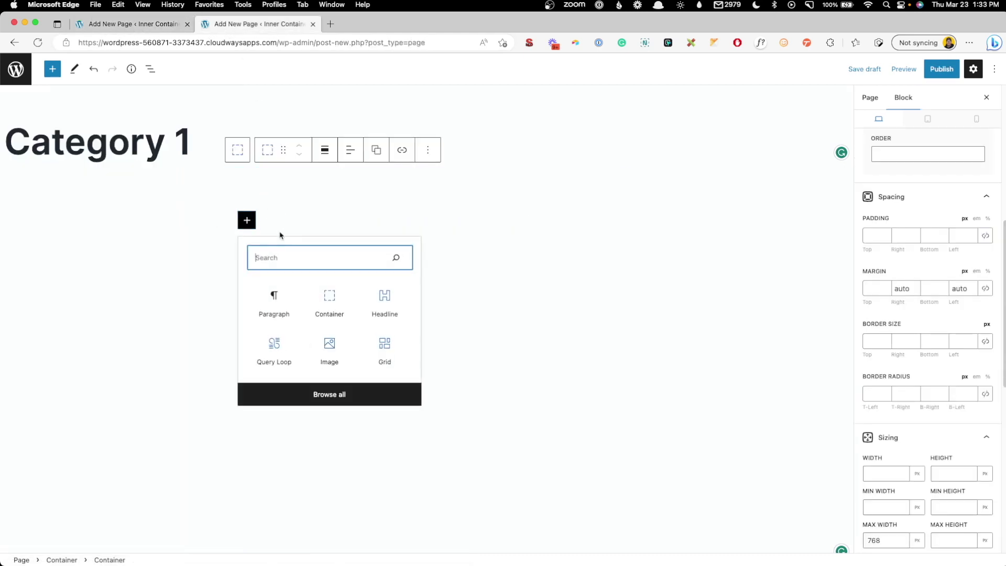
{"action": "left_click", "coordinate": [274, 303]}
{"action": "key", "text": "super+v"}
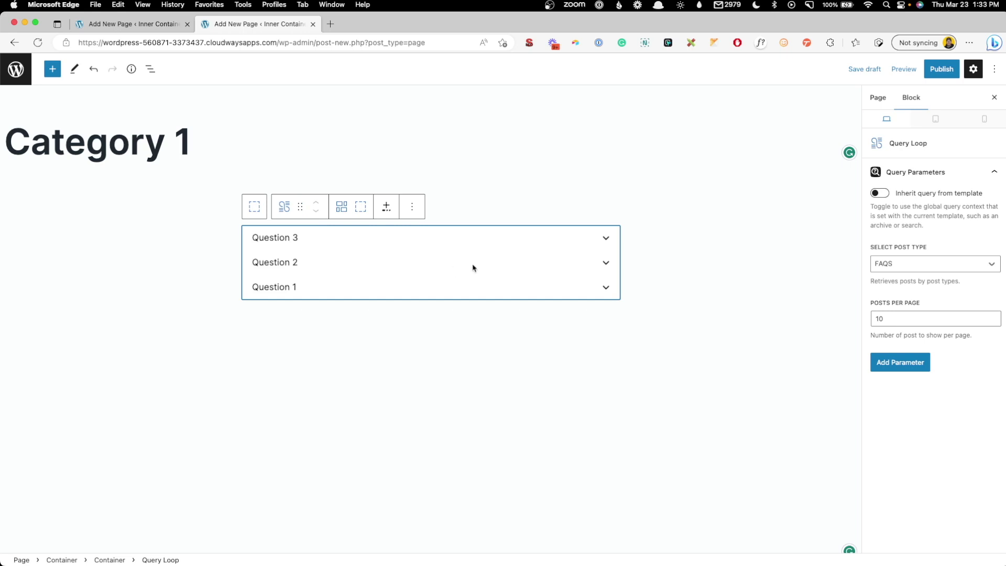
Add a Taxonomies parameter to the Query Loop, using FAQ Categories with the term Category 1
{"action": "left_click", "coordinate": [897, 368]}
{"action": "left_click", "coordinate": [897, 371]}
{"action": "scroll", "coordinate": [908, 322], "scroll_direction": "down", "scroll_amount": 3}
{"action": "scroll", "coordinate": [909, 322], "scroll_direction": "down", "scroll_amount": 3}
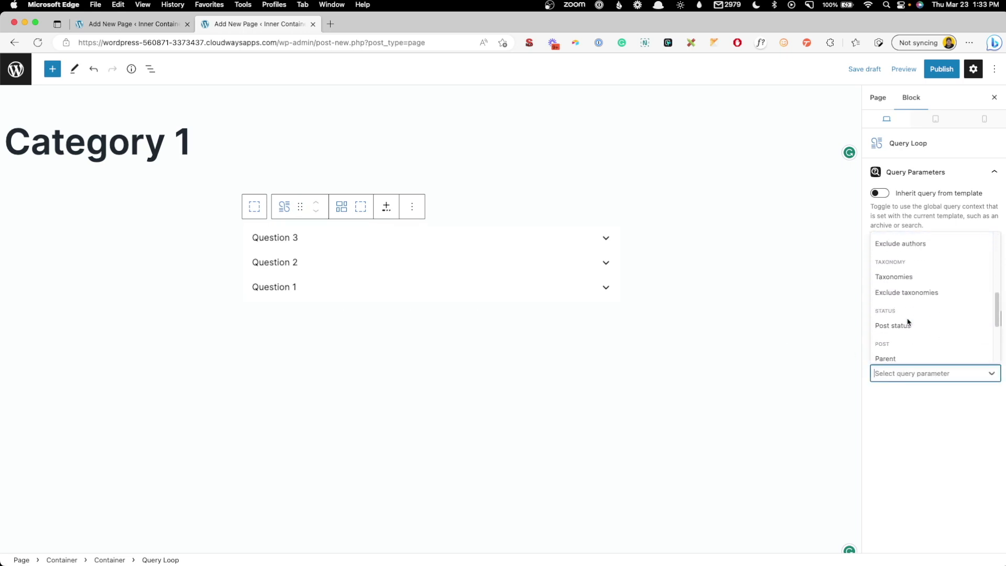
{"action": "left_click", "coordinate": [892, 282]}
{"action": "left_click", "coordinate": [905, 375]}
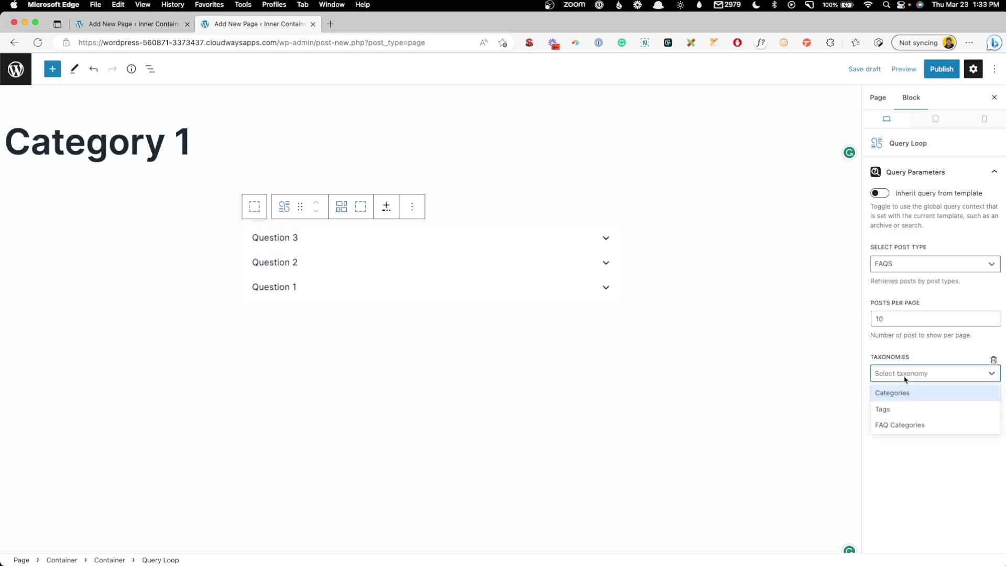
{"action": "left_click", "coordinate": [898, 429]}
{"action": "left_click", "coordinate": [900, 409]}
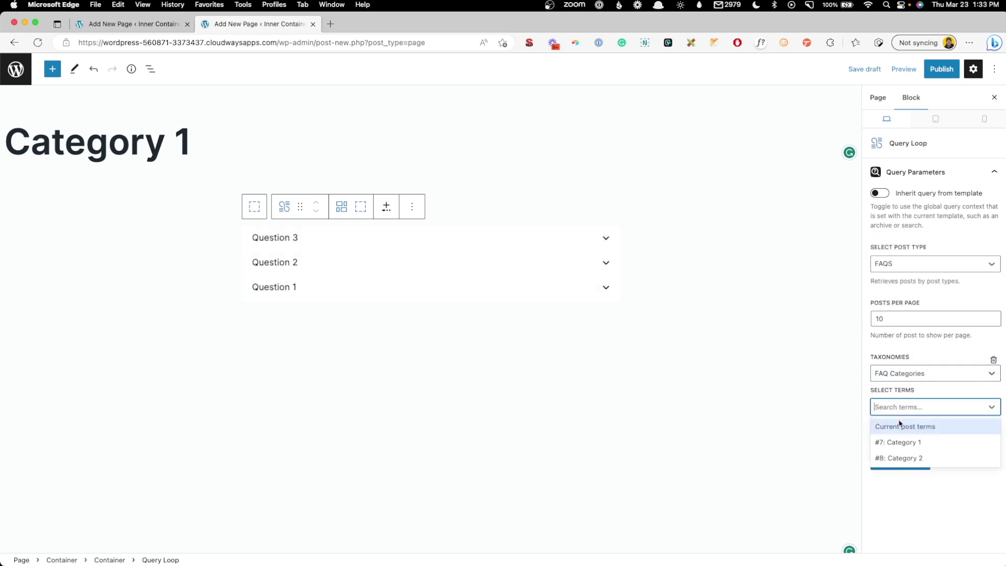
{"action": "left_click", "coordinate": [900, 441]}
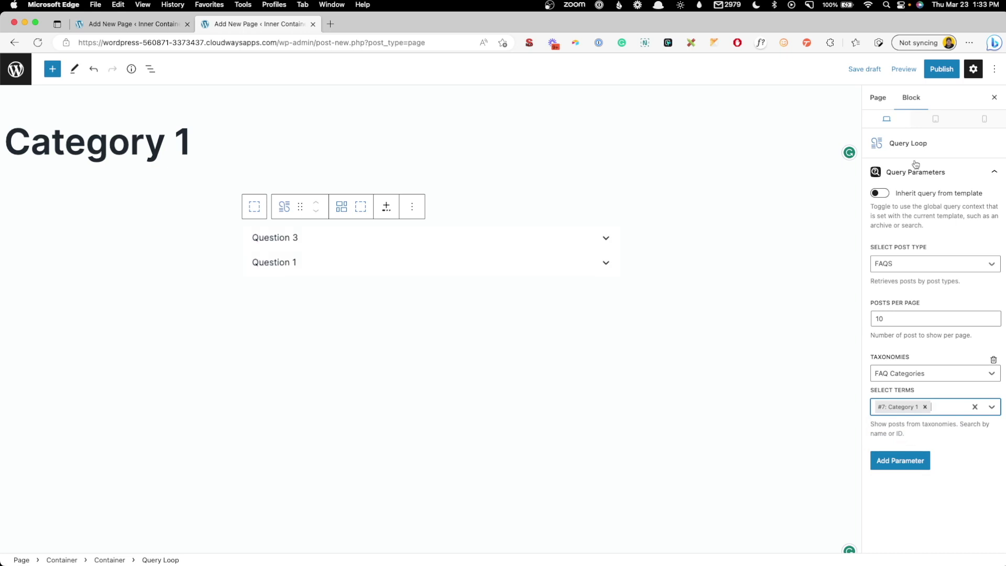
Publish the Category 1 page, view it in a new browser tab, and expand Question 3 and Question 1
{"action": "left_click", "coordinate": [942, 69]}
{"action": "left_click", "coordinate": [917, 69]}
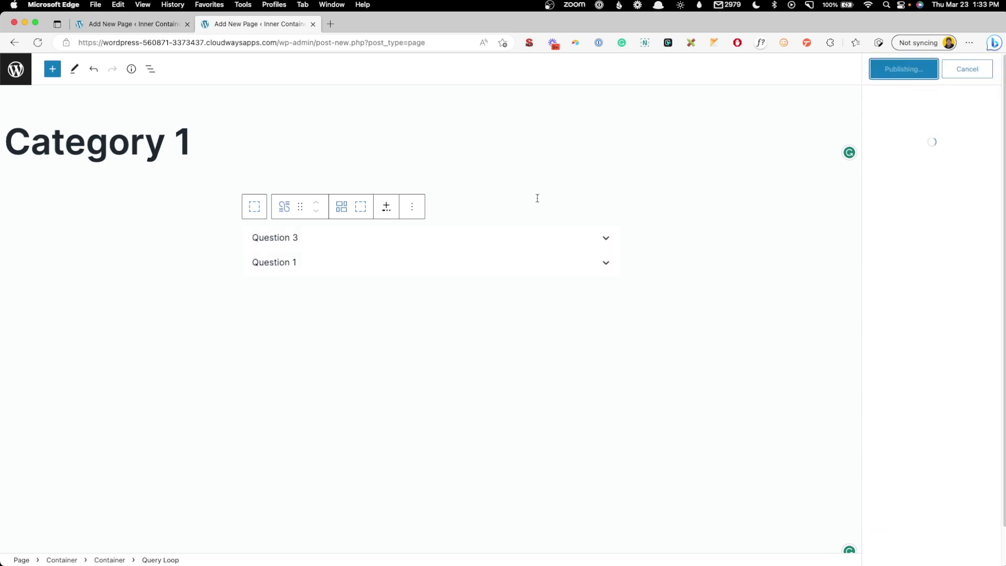
{"action": "left_click", "coordinate": [115, 534], "text": "super"}
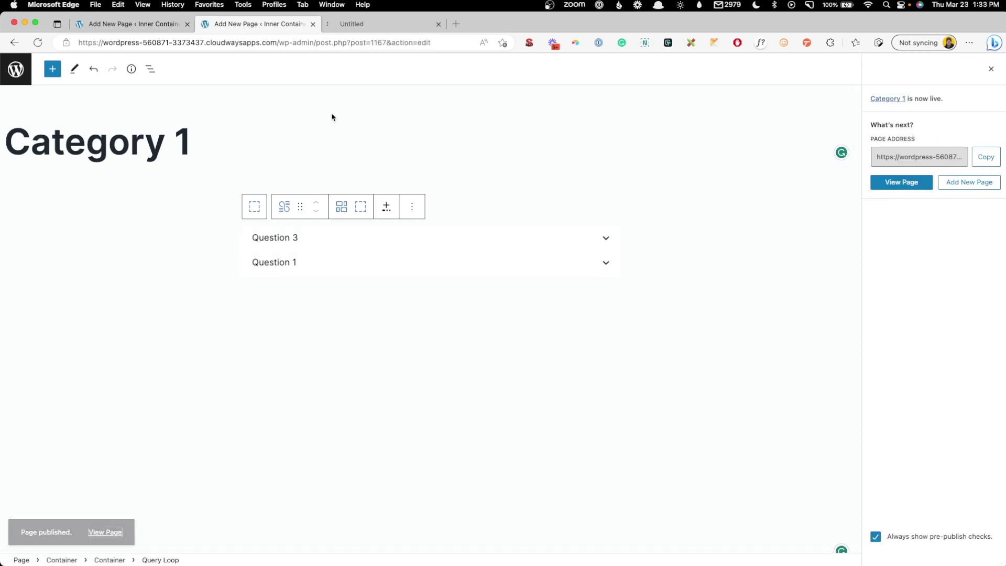
{"action": "left_click", "coordinate": [367, 25]}
{"action": "left_click", "coordinate": [374, 162]}
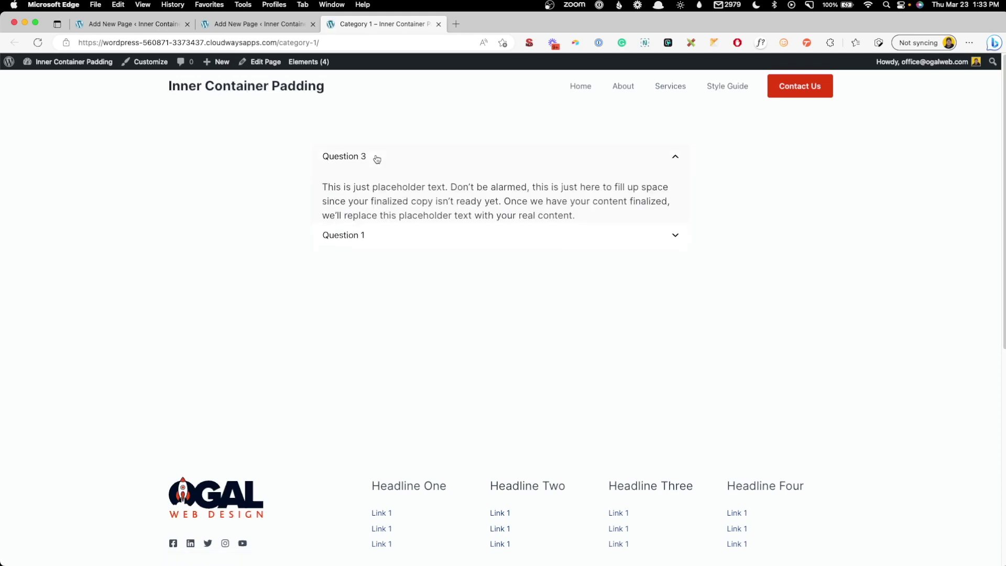
{"action": "left_click", "coordinate": [374, 241]}
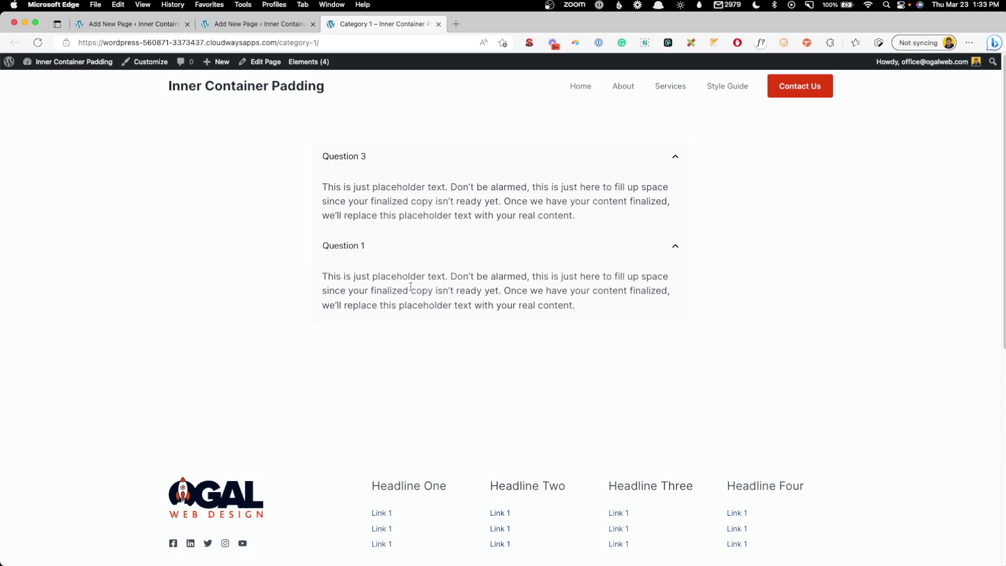
Return to the Category 1 page editor and replace the Query Loop's FAQ Categories term with Category 2
{"action": "left_click", "coordinate": [260, 25]}
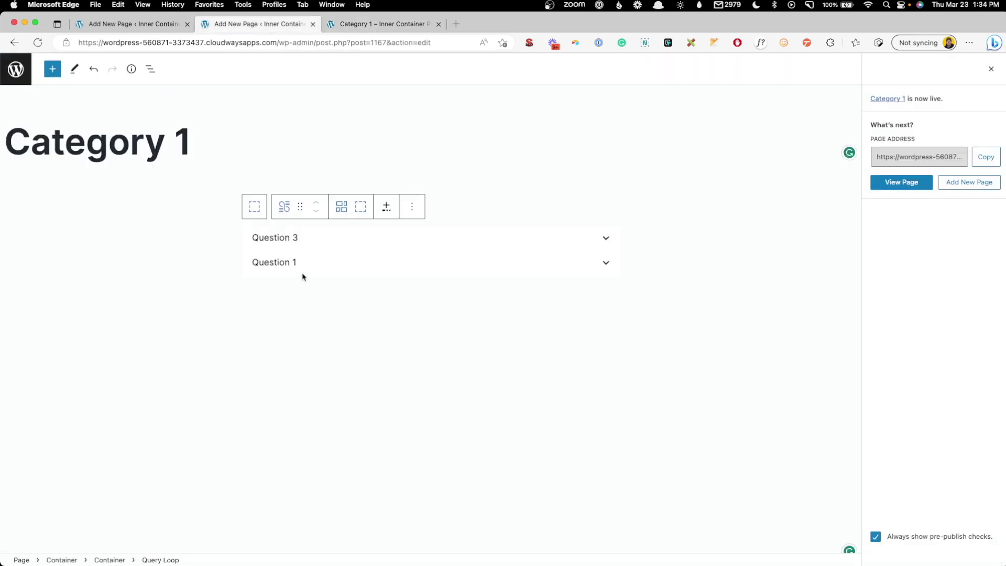
{"action": "left_click", "coordinate": [386, 250]}
{"action": "left_click", "coordinate": [254, 207]}
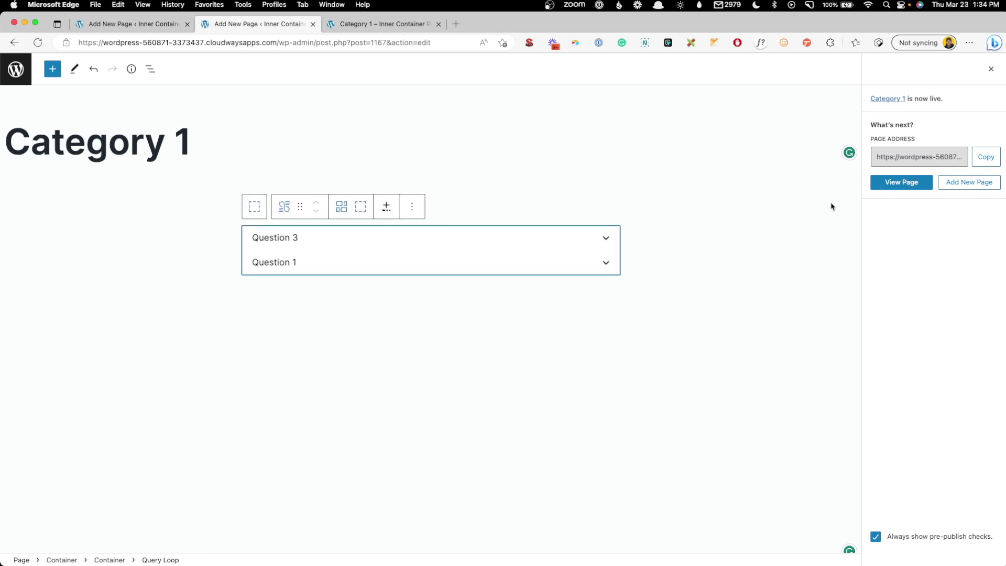
{"action": "left_click", "coordinate": [990, 69]}
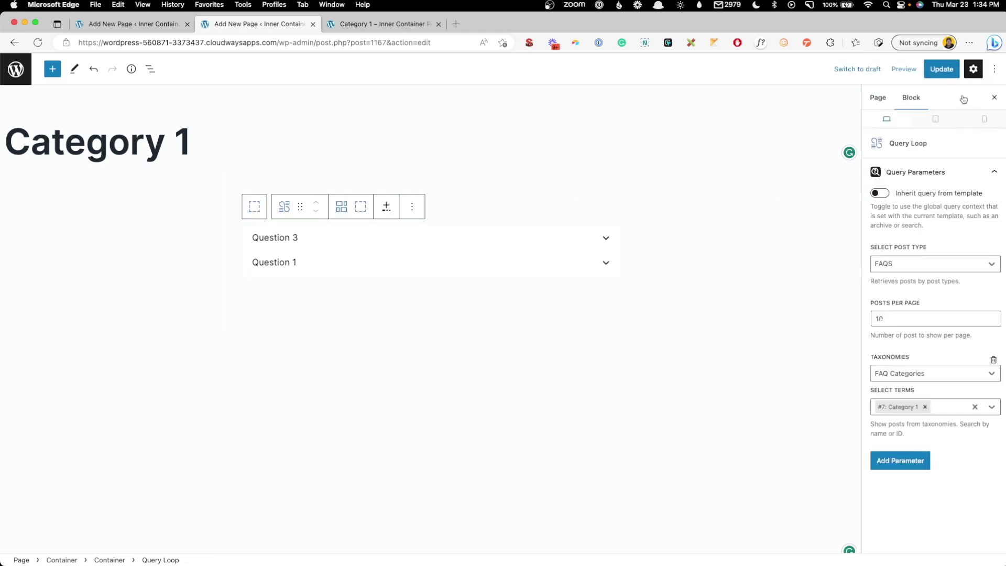
{"action": "left_click", "coordinate": [925, 407]}
{"action": "left_click", "coordinate": [917, 409]}
{"action": "left_click", "coordinate": [907, 456]}
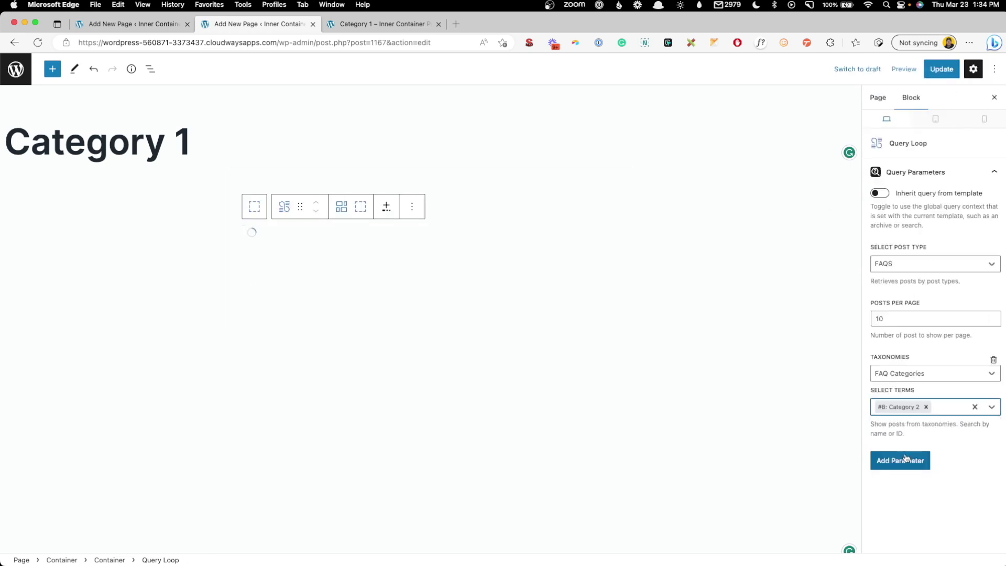